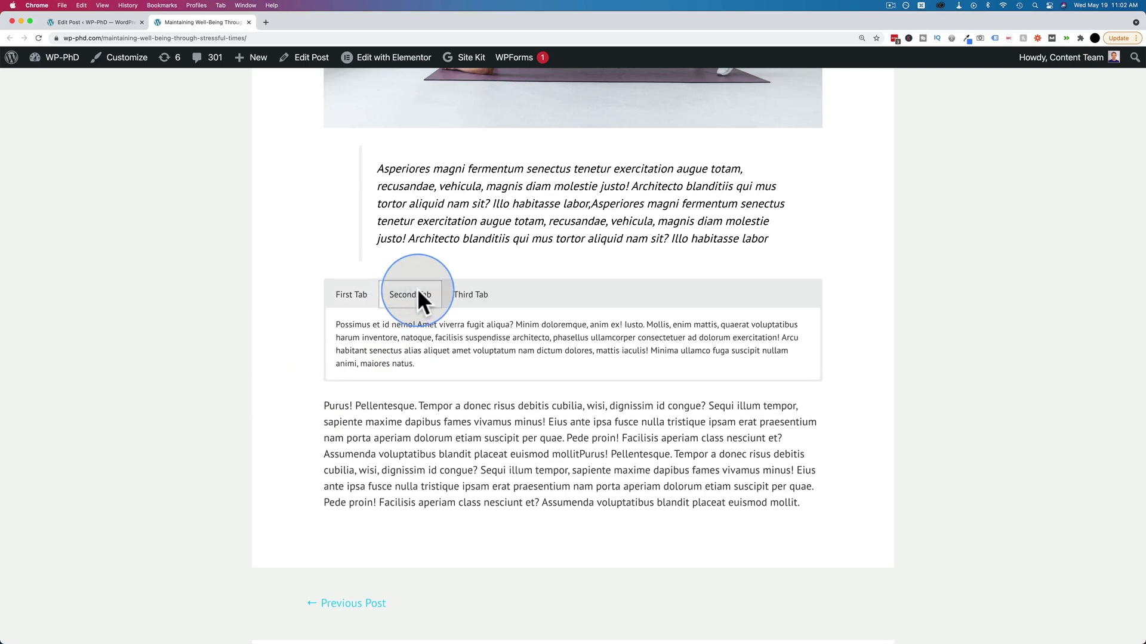
Cycle through the First, Second and Third tabs on the live post.
{"action": "left_click", "coordinate": [472, 292]}
{"action": "left_click", "coordinate": [357, 293]}
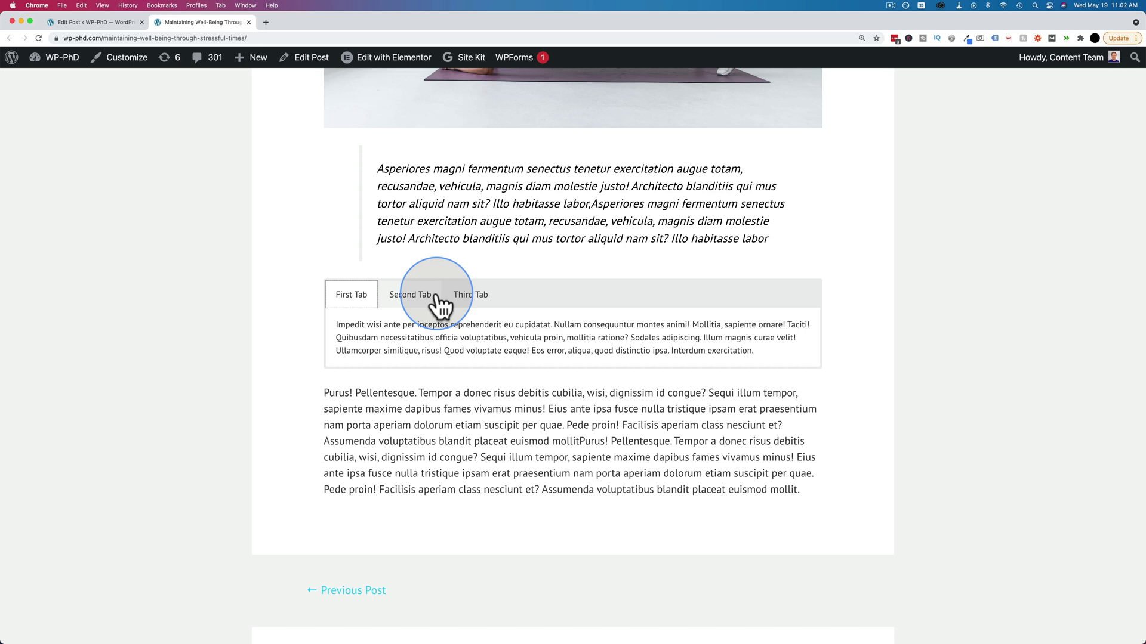
{"action": "left_click", "coordinate": [414, 296]}
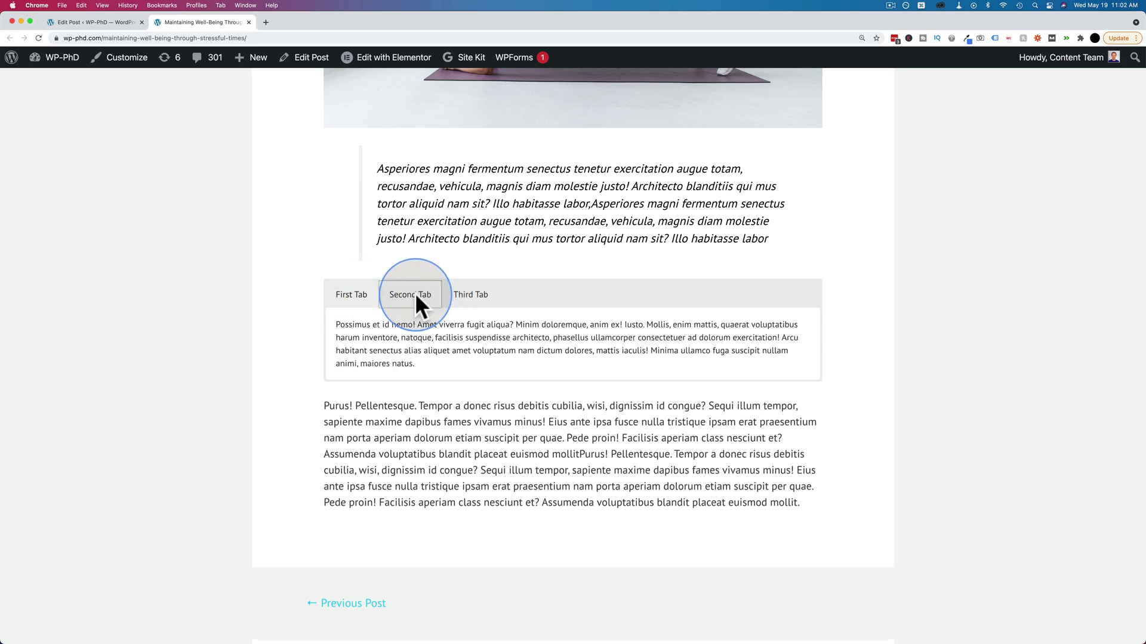
{"action": "left_click", "coordinate": [464, 293]}
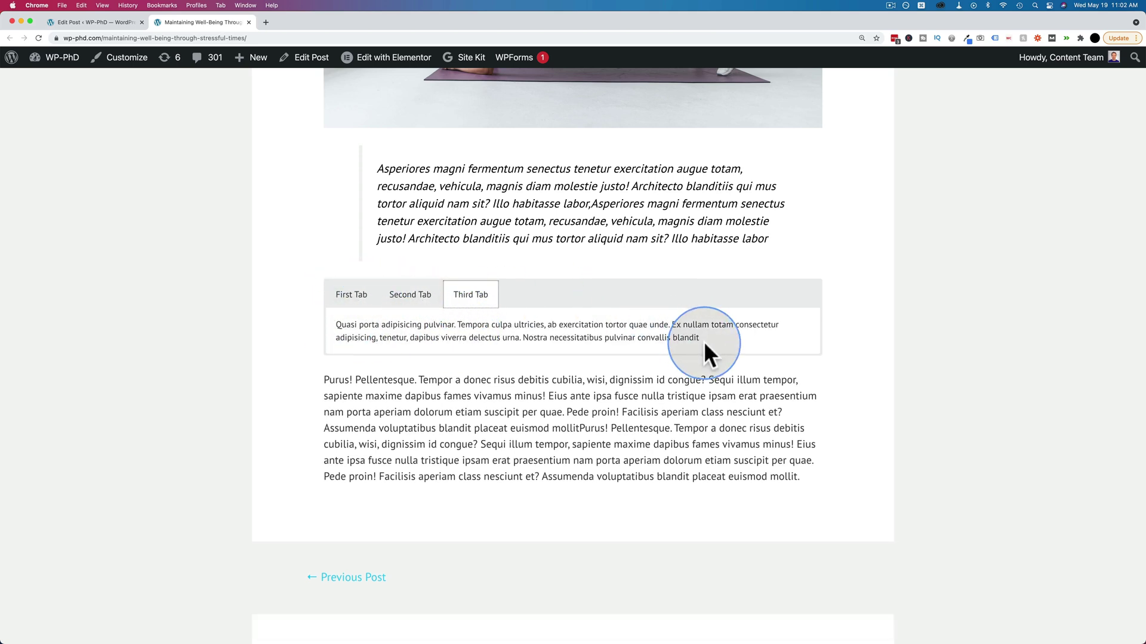
{"action": "left_click", "coordinate": [403, 298]}
{"action": "left_click", "coordinate": [349, 298]}
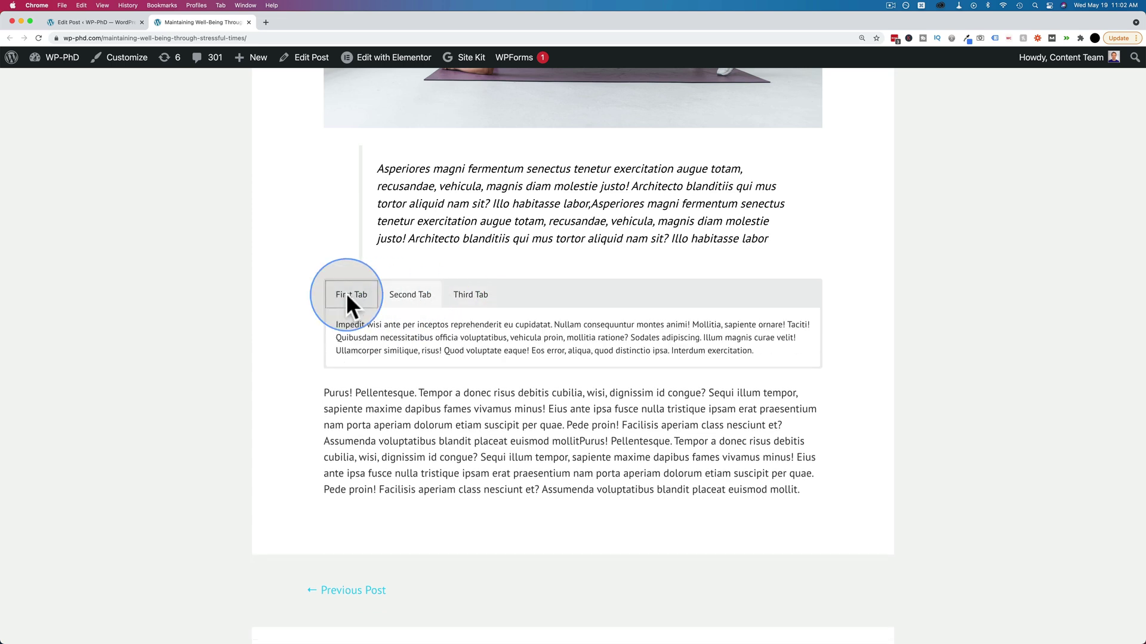
{"action": "left_click", "coordinate": [417, 301]}
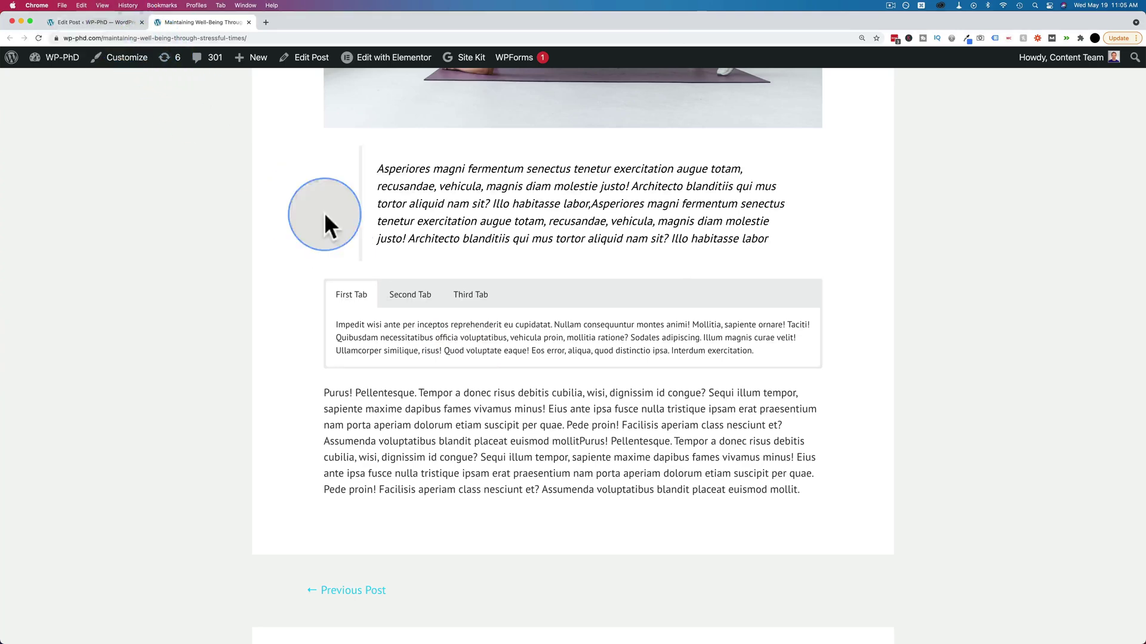
Search Plugins > Add New for 'shortcode' in the WordPress admin.
{"action": "left_click", "coordinate": [91, 22]}
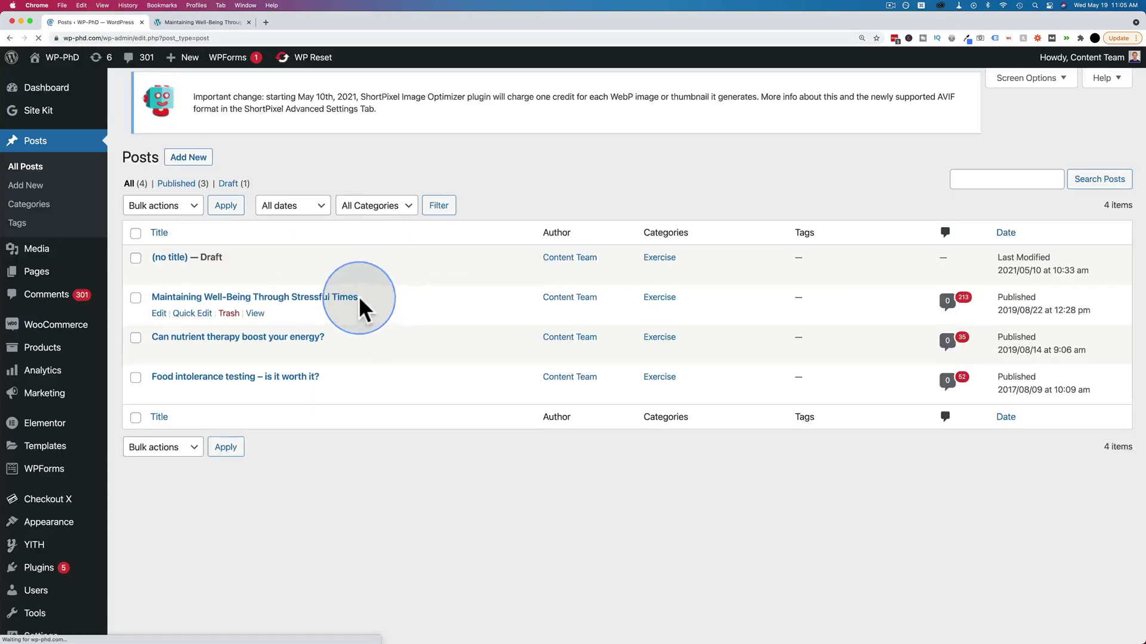
{"action": "mouse_move", "coordinate": [49, 588]}
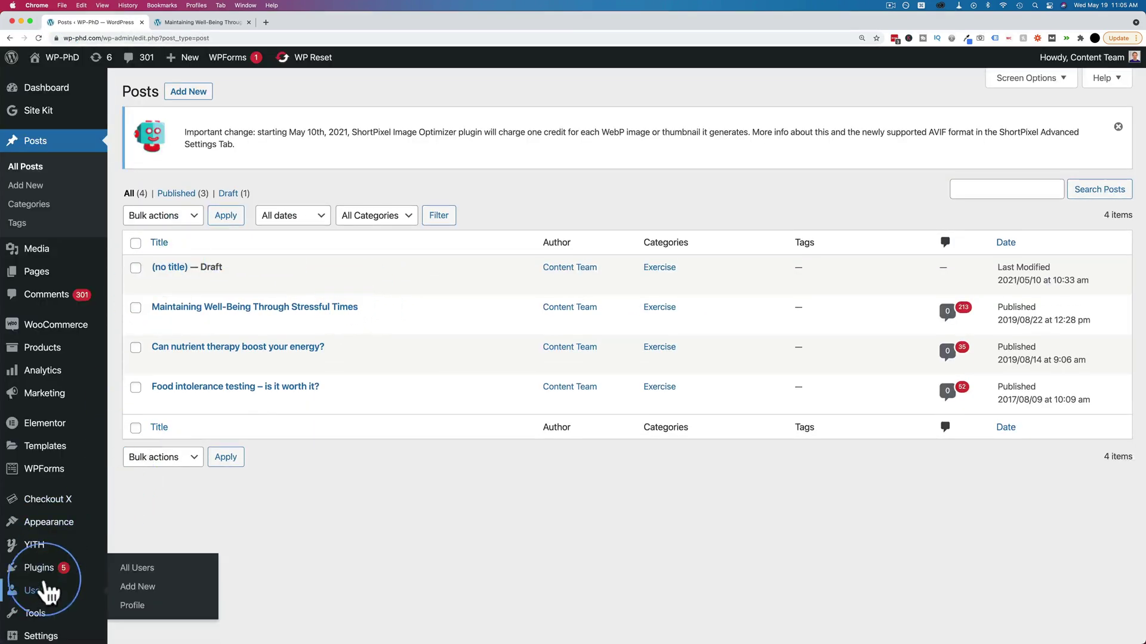
{"action": "mouse_move", "coordinate": [53, 567]}
{"action": "left_click", "coordinate": [127, 587]}
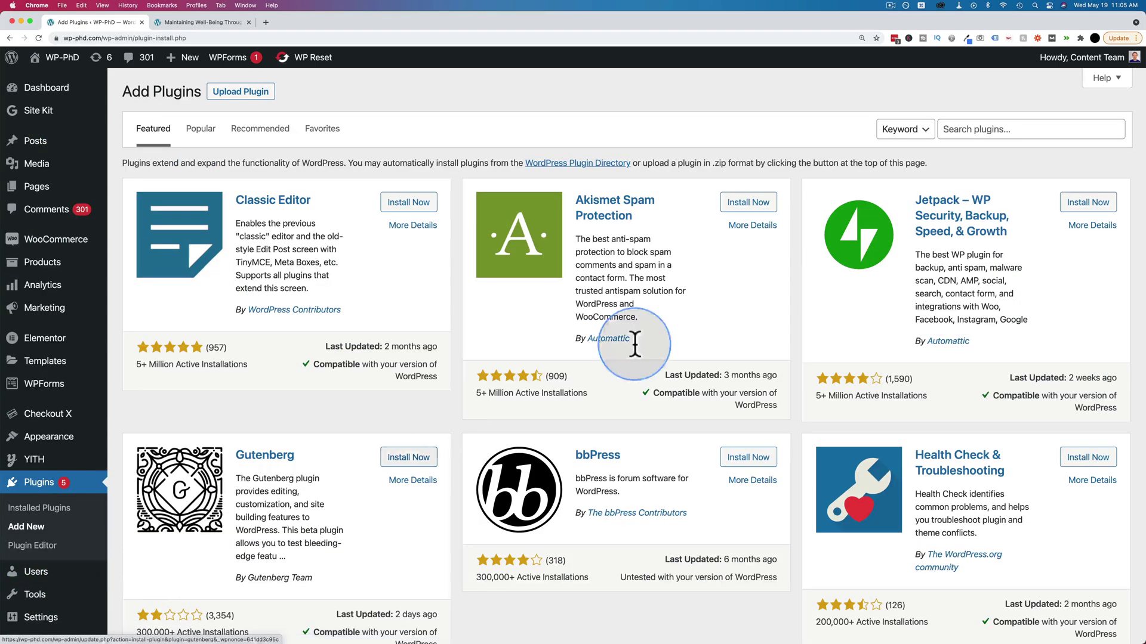
{"action": "left_click", "coordinate": [992, 128]}
{"action": "type", "text": "shortcode"}
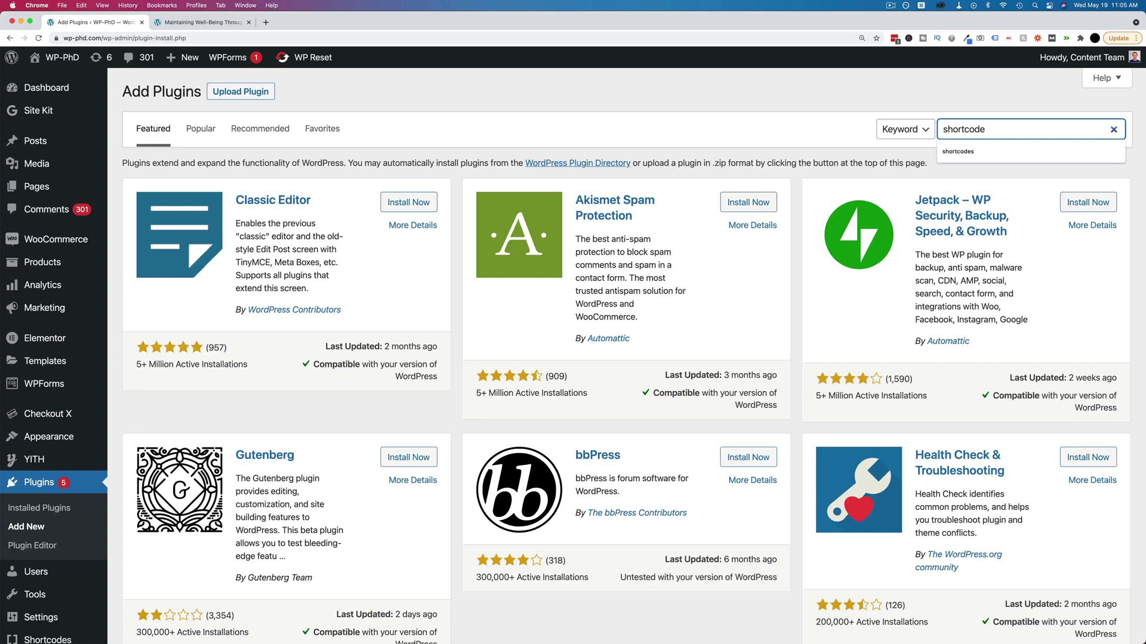
{"action": "key", "text": "Return"}
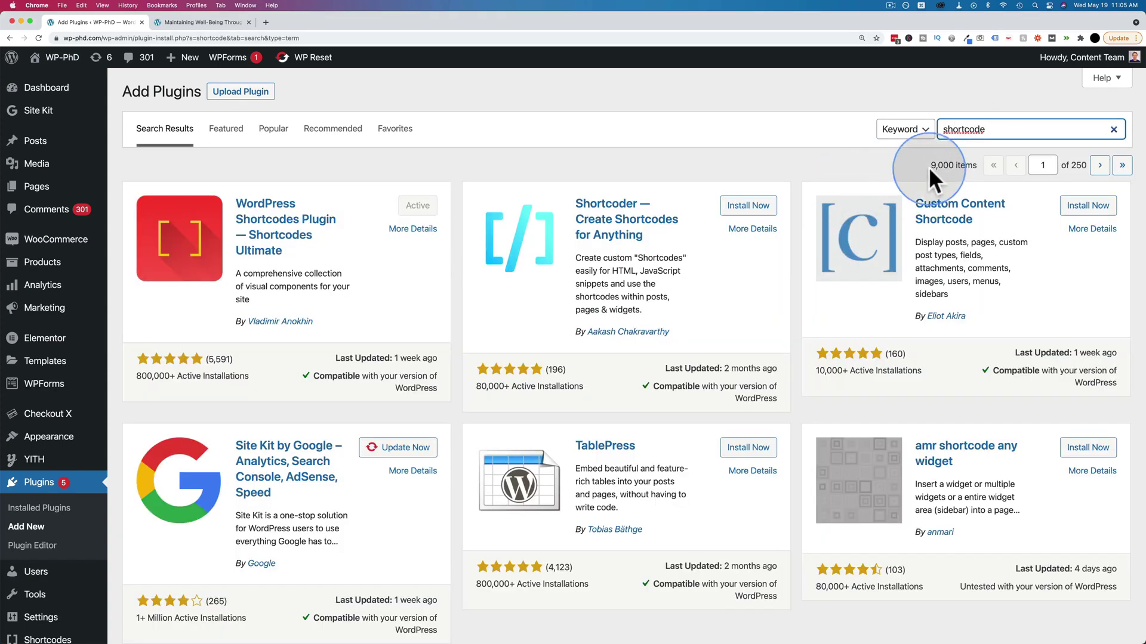
{"action": "left_click_drag", "start_coordinate": [929, 167], "coordinate": [993, 163]}
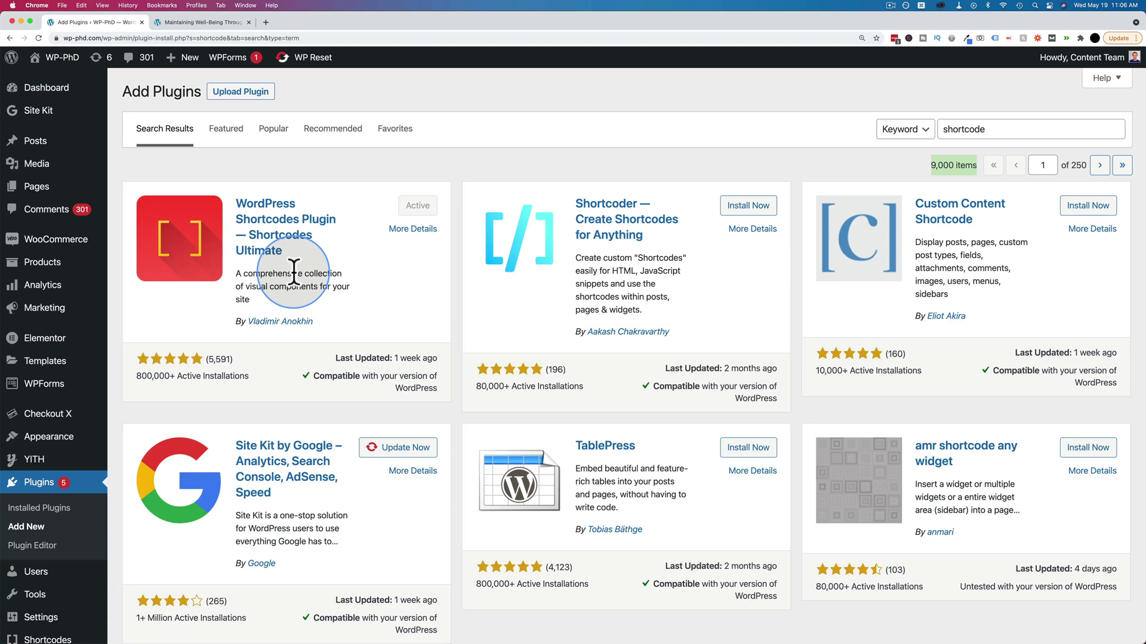
Go to Shortcodes > Available shortcodes and open the Tabs shortcode card.
{"action": "scroll", "coordinate": [293, 273], "scroll_direction": "down", "scroll_amount": 2}
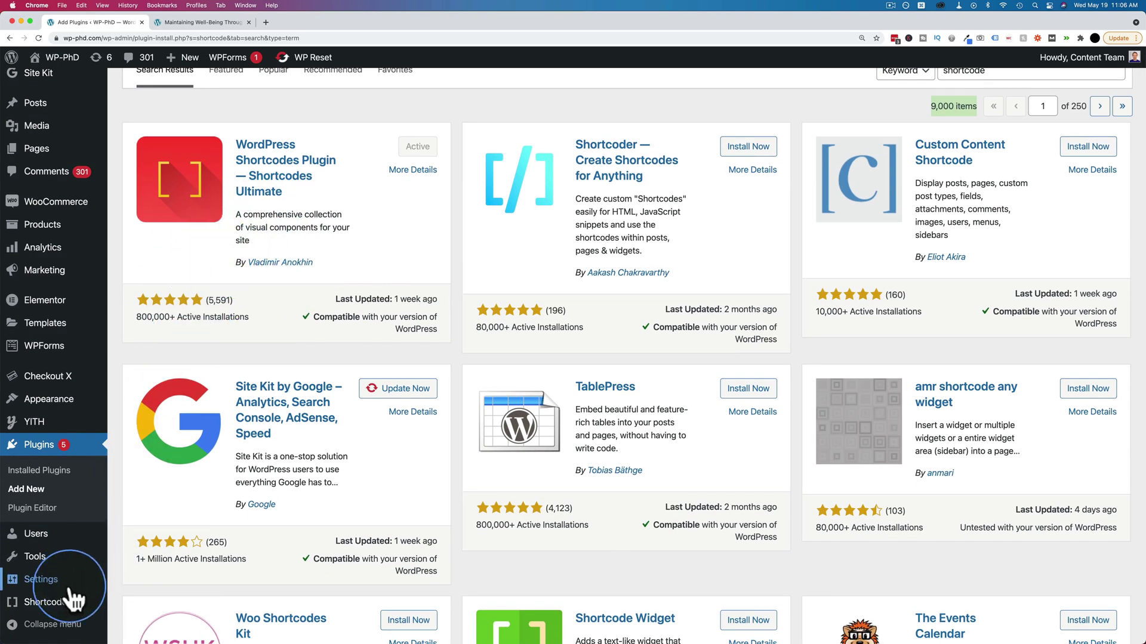
{"action": "mouse_move", "coordinate": [42, 604]}
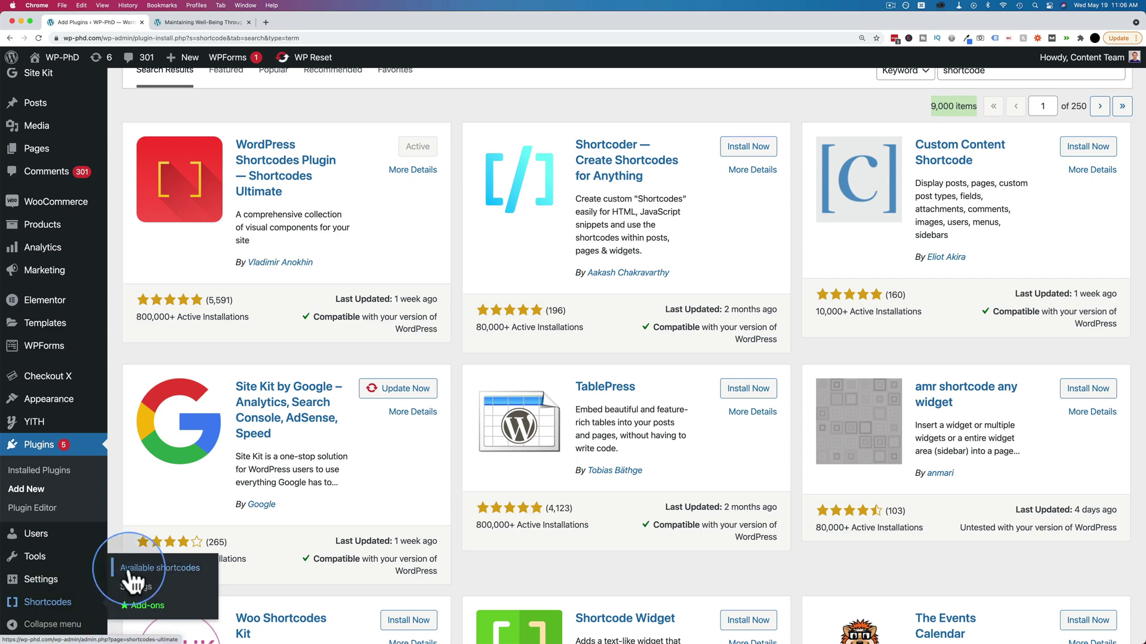
{"action": "left_click", "coordinate": [160, 568]}
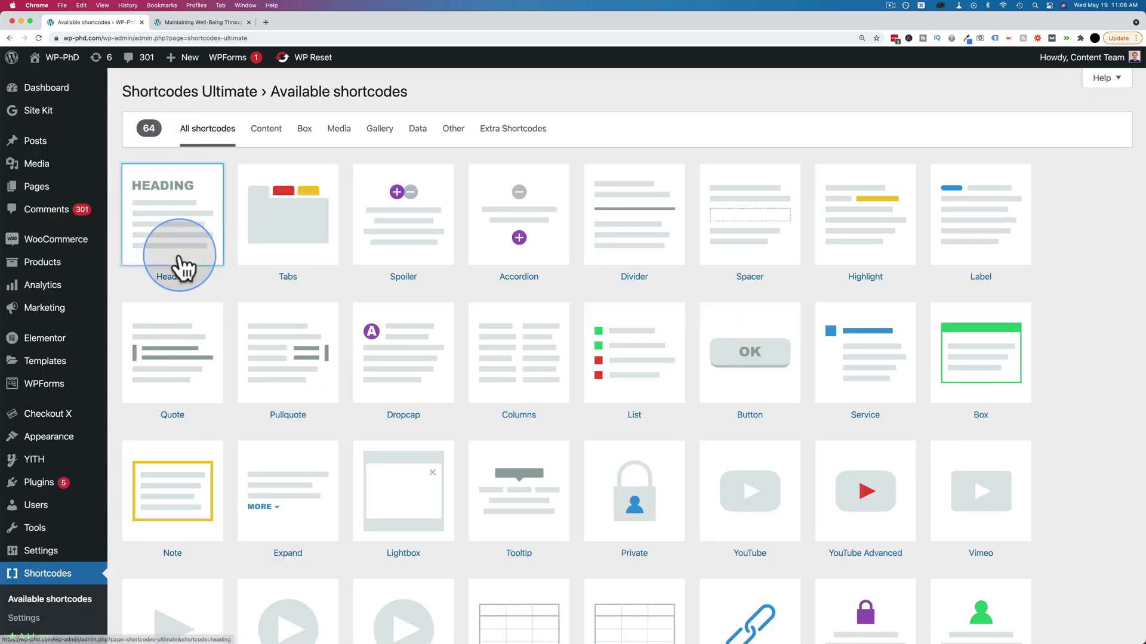
{"action": "scroll", "coordinate": [571, 287], "scroll_direction": "down", "scroll_amount": 1}
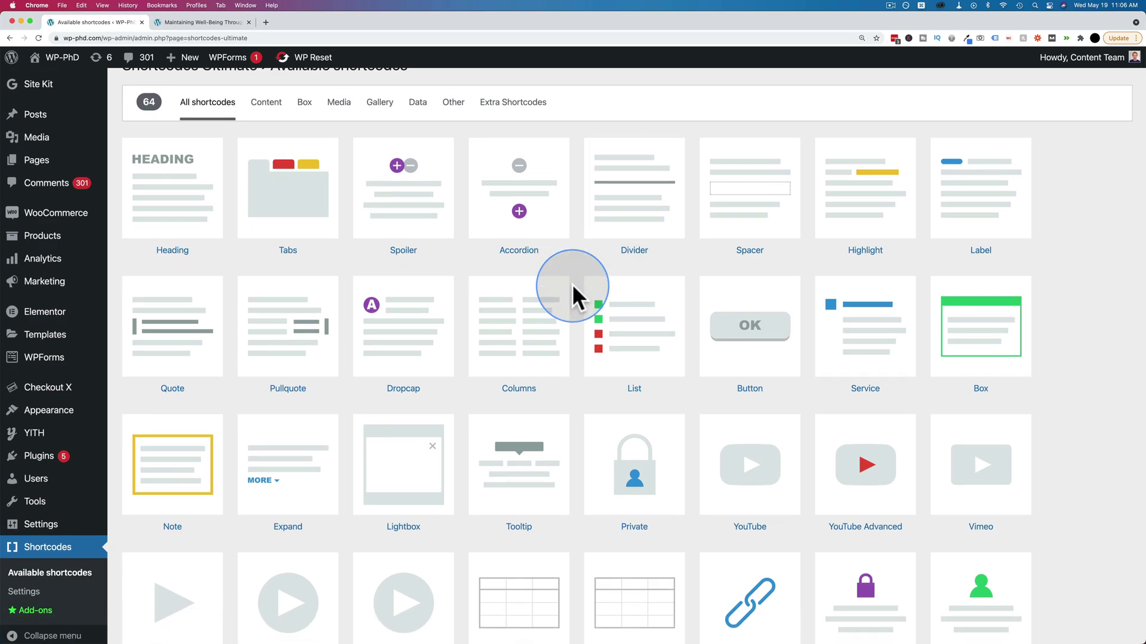
{"action": "scroll", "coordinate": [572, 284], "scroll_direction": "up", "scroll_amount": 1}
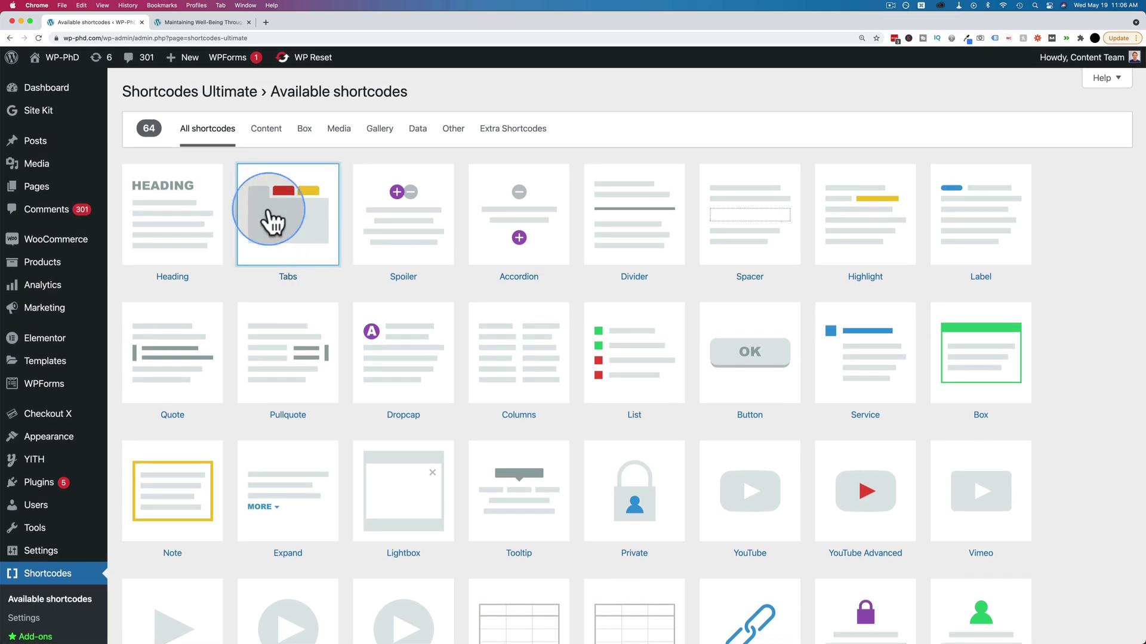
{"action": "left_click", "coordinate": [285, 241]}
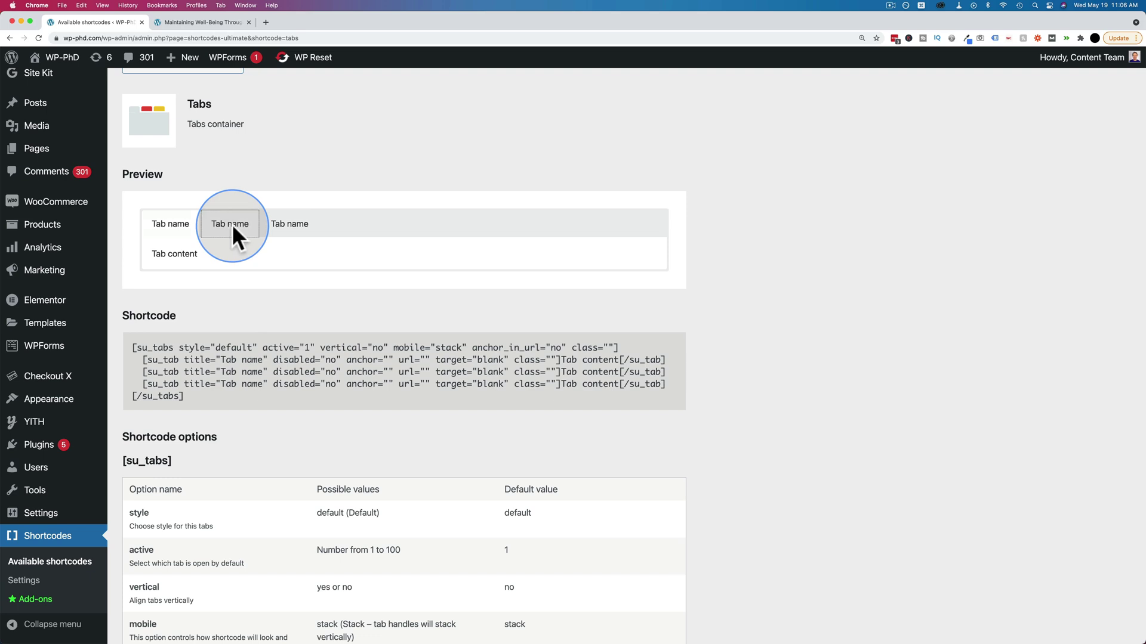
Preview the first, second and third tabs in the Tabs sample.
{"action": "left_click", "coordinate": [231, 224]}
{"action": "left_click", "coordinate": [173, 224]}
{"action": "left_click_drag", "start_coordinate": [203, 257], "coordinate": [153, 254]}
{"action": "left_click", "coordinate": [239, 230]}
{"action": "left_click", "coordinate": [276, 226]}
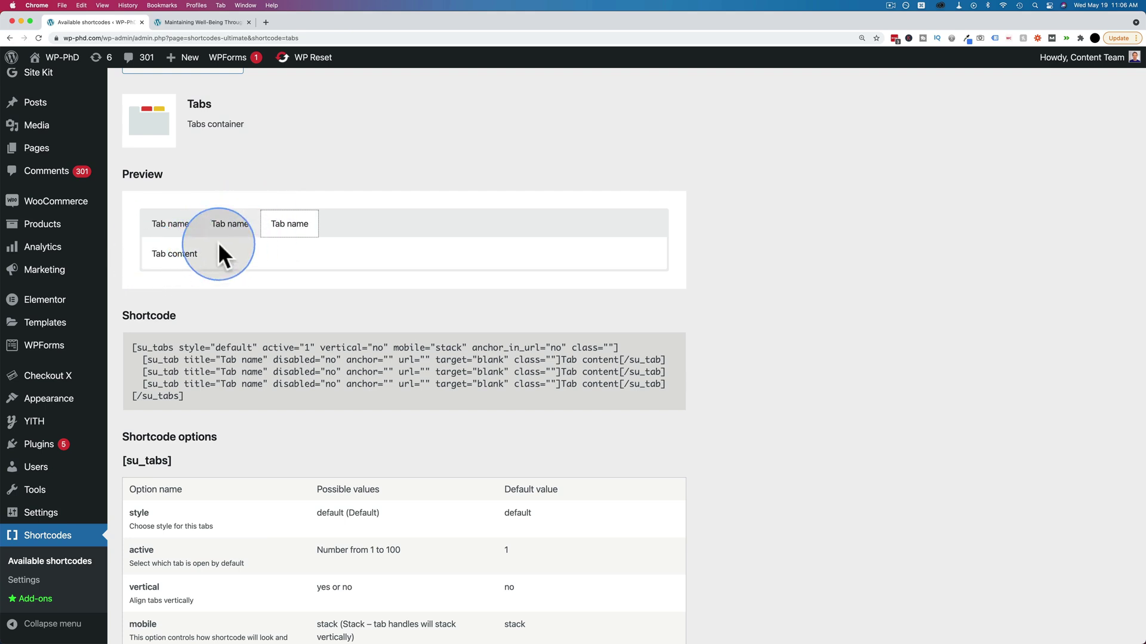
{"action": "left_click", "coordinate": [173, 219]}
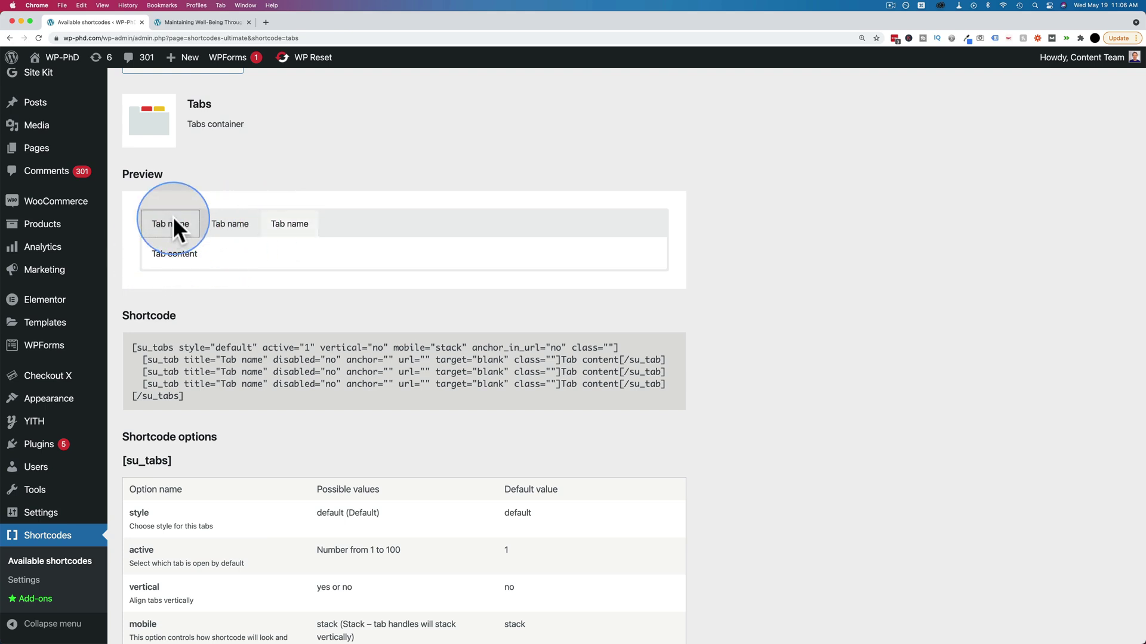
Copy the whole sample su_tabs shortcode.
{"action": "left_click", "coordinate": [129, 348]}
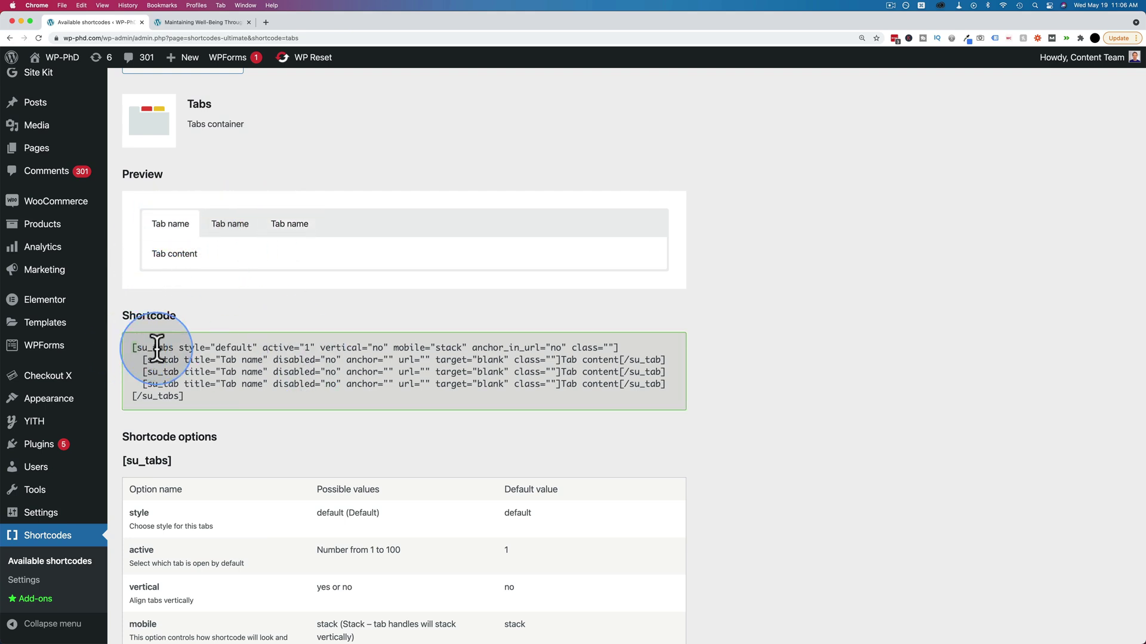
{"action": "right_click", "coordinate": [207, 360]}
{"action": "left_click", "coordinate": [229, 431]}
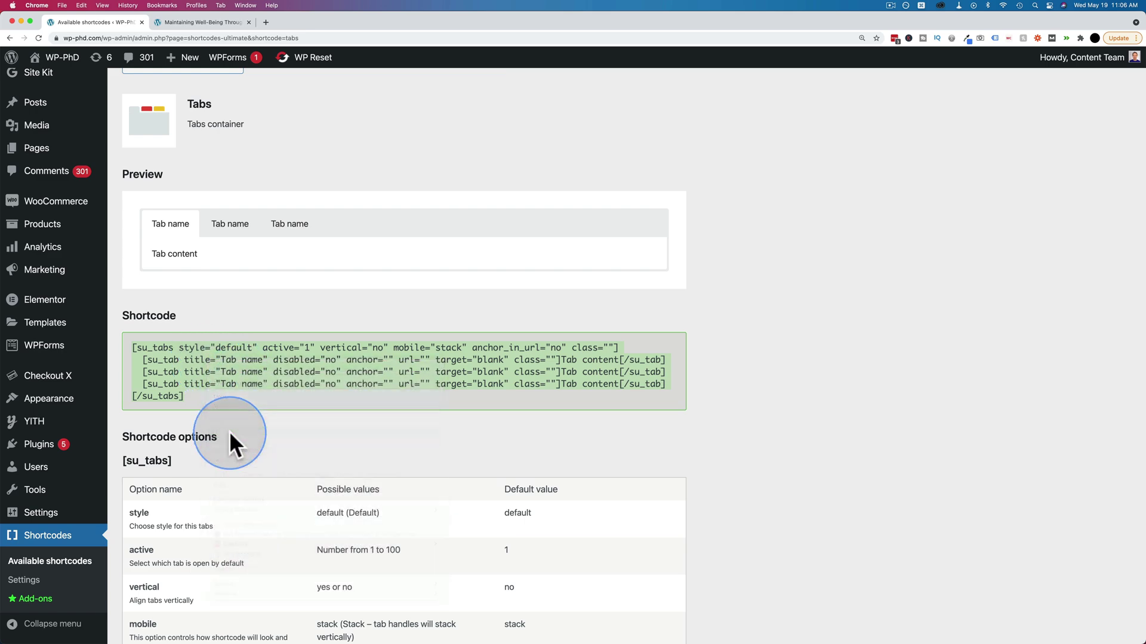
Open the post from All Posts and insert a new Shortcode block below the existing one.
{"action": "mouse_move", "coordinate": [70, 107]}
{"action": "left_click", "coordinate": [133, 107], "text": "shift+super"}
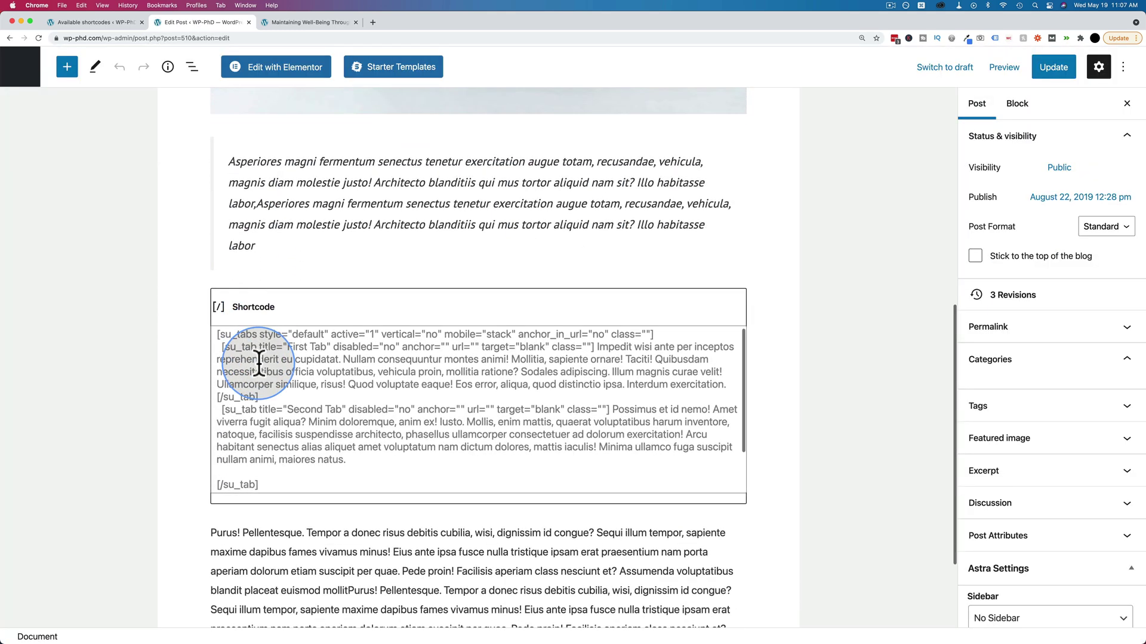
{"action": "scroll", "coordinate": [257, 361], "scroll_direction": "down", "scroll_amount": 2}
{"action": "left_click", "coordinate": [432, 528]}
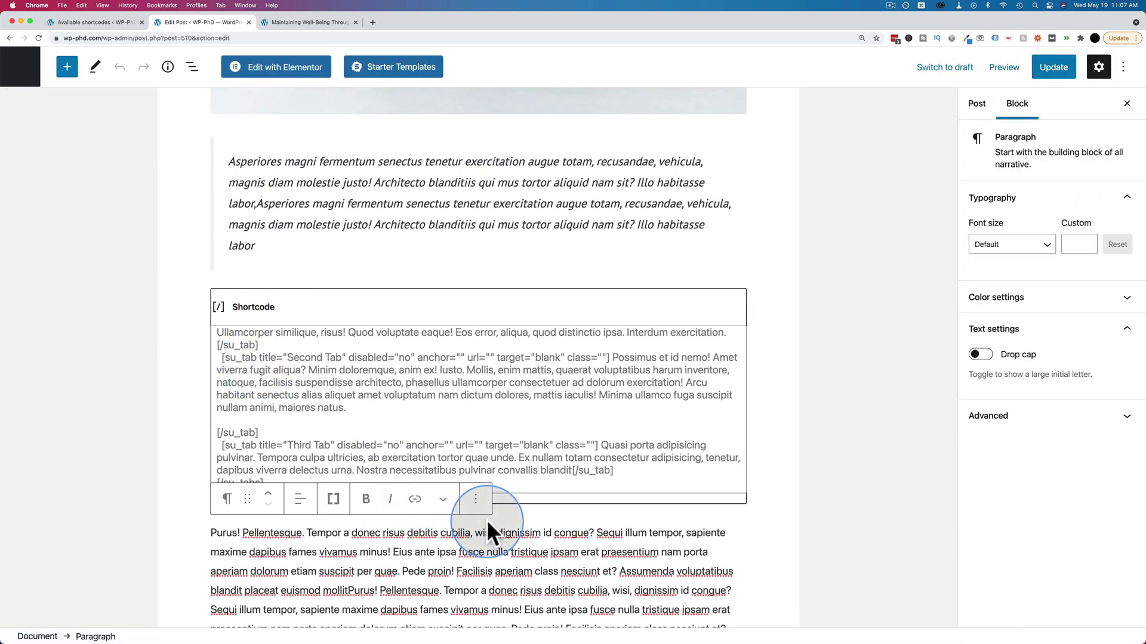
{"action": "left_click", "coordinate": [504, 508]}
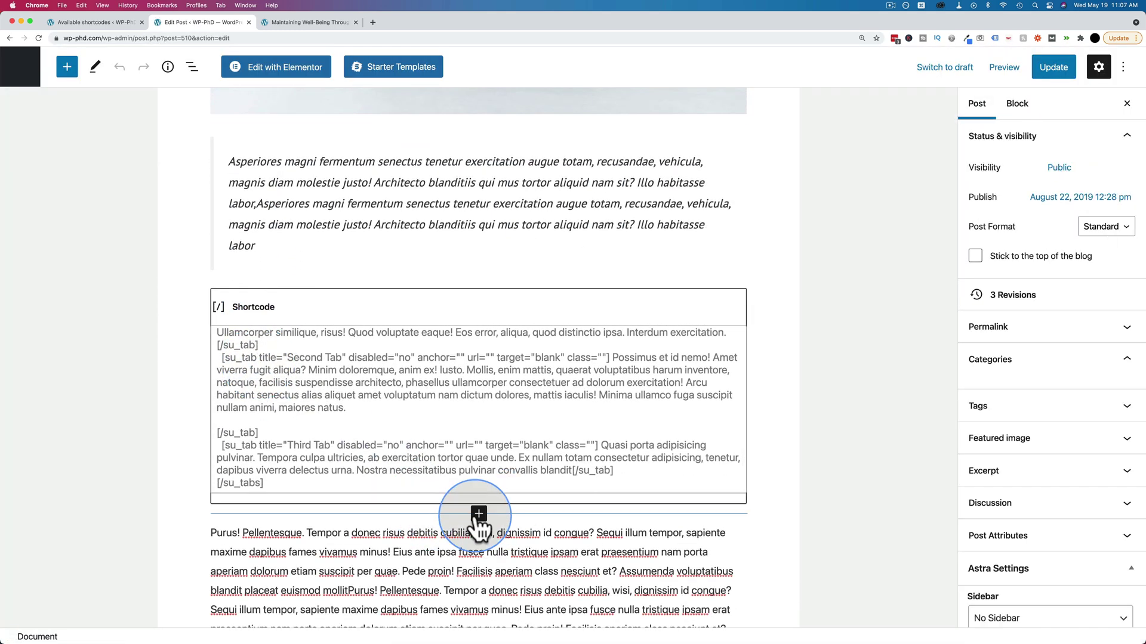
{"action": "left_click", "coordinate": [478, 515]}
{"action": "left_click", "coordinate": [437, 292]}
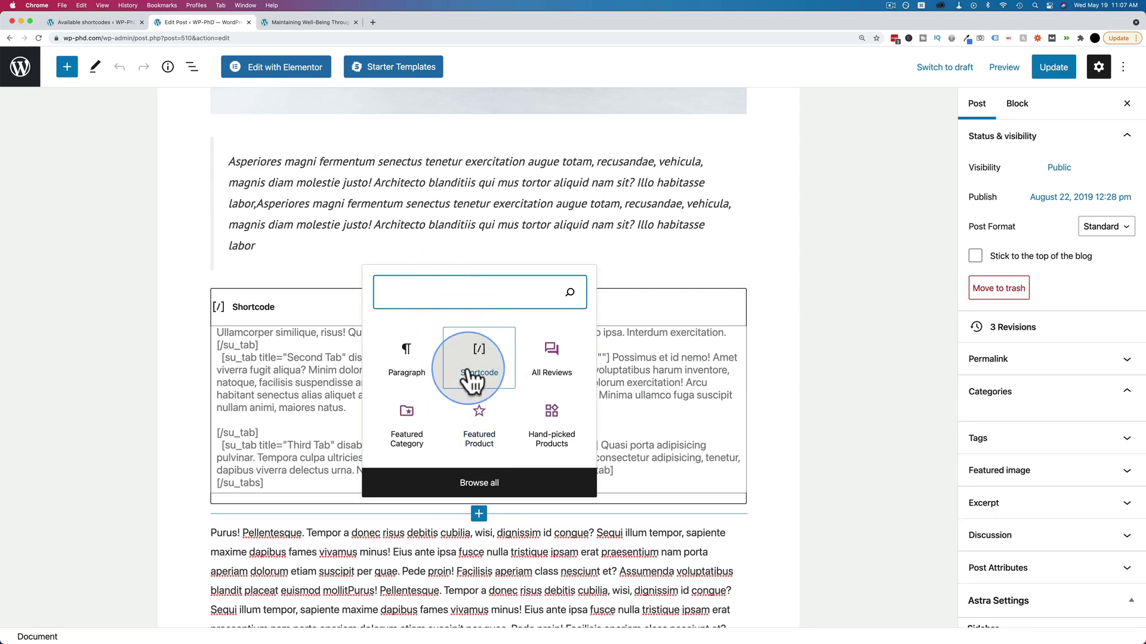
{"action": "type", "text": "short"}
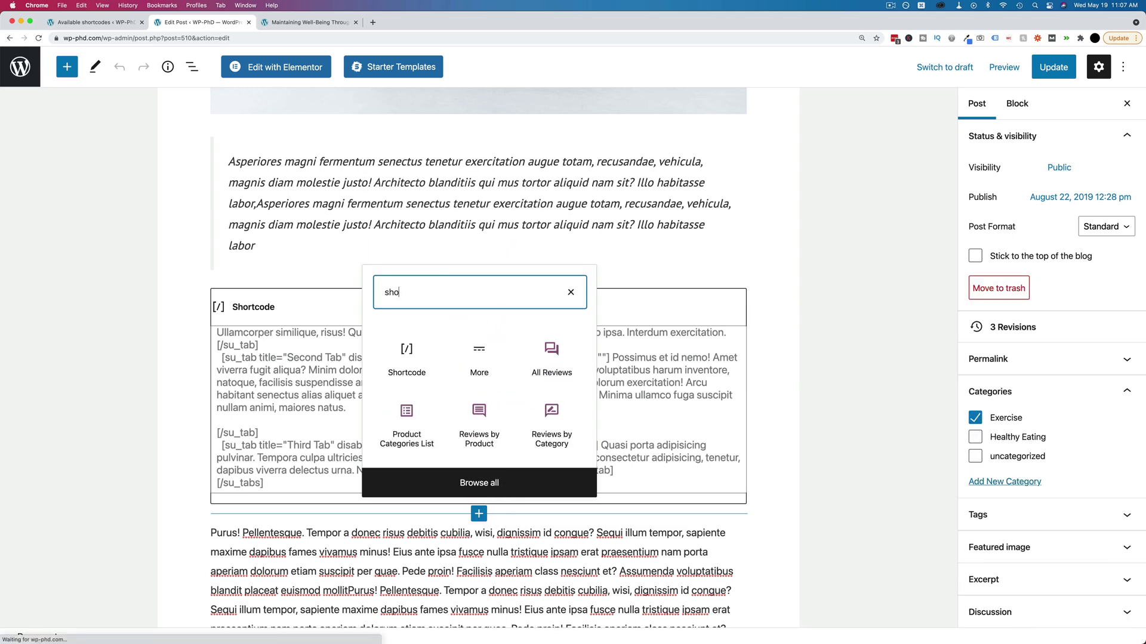
{"action": "left_click", "coordinate": [402, 440]}
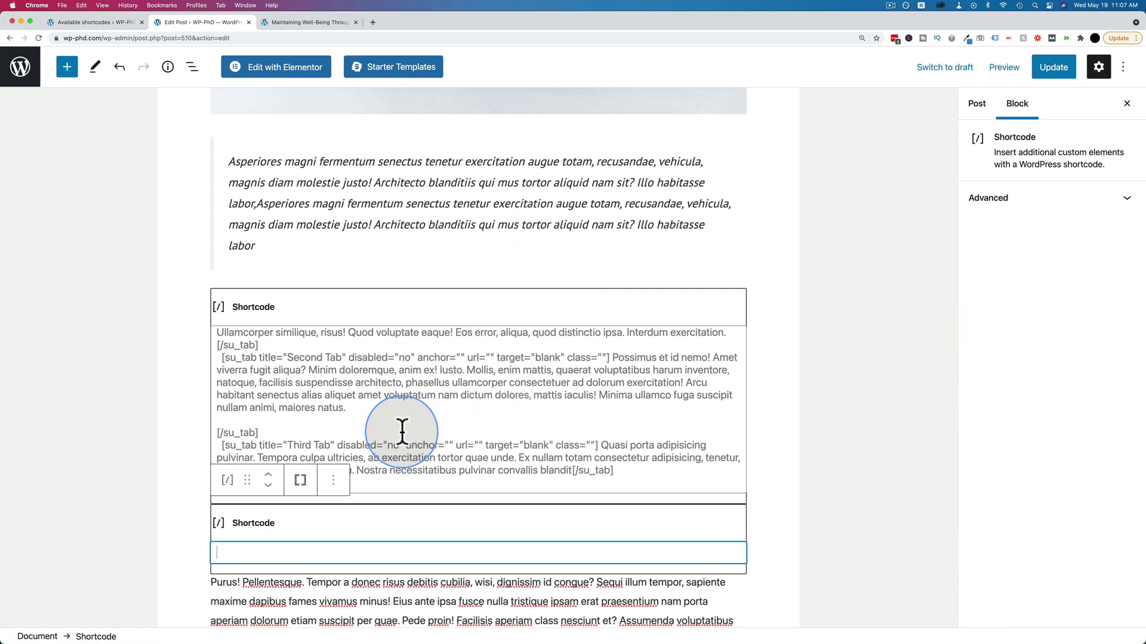
Paste the copied three-tab su_tabs shortcode into the new block and update the post.
{"action": "scroll", "coordinate": [358, 436], "scroll_direction": "down", "scroll_amount": 3}
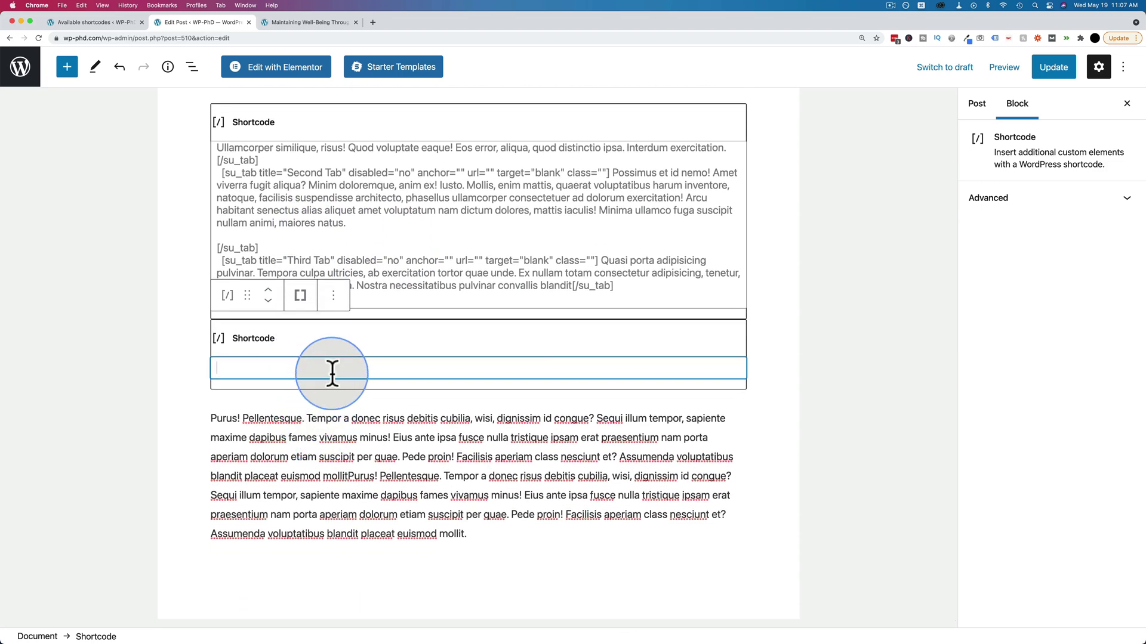
{"action": "key", "text": "super+v"}
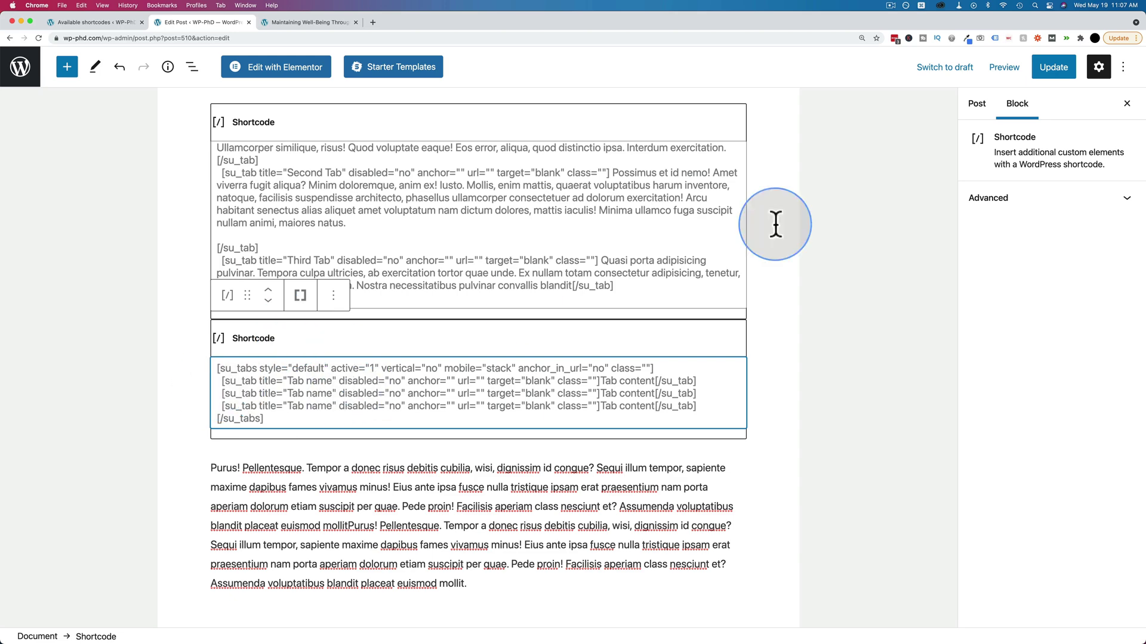
{"action": "left_click", "coordinate": [1054, 76]}
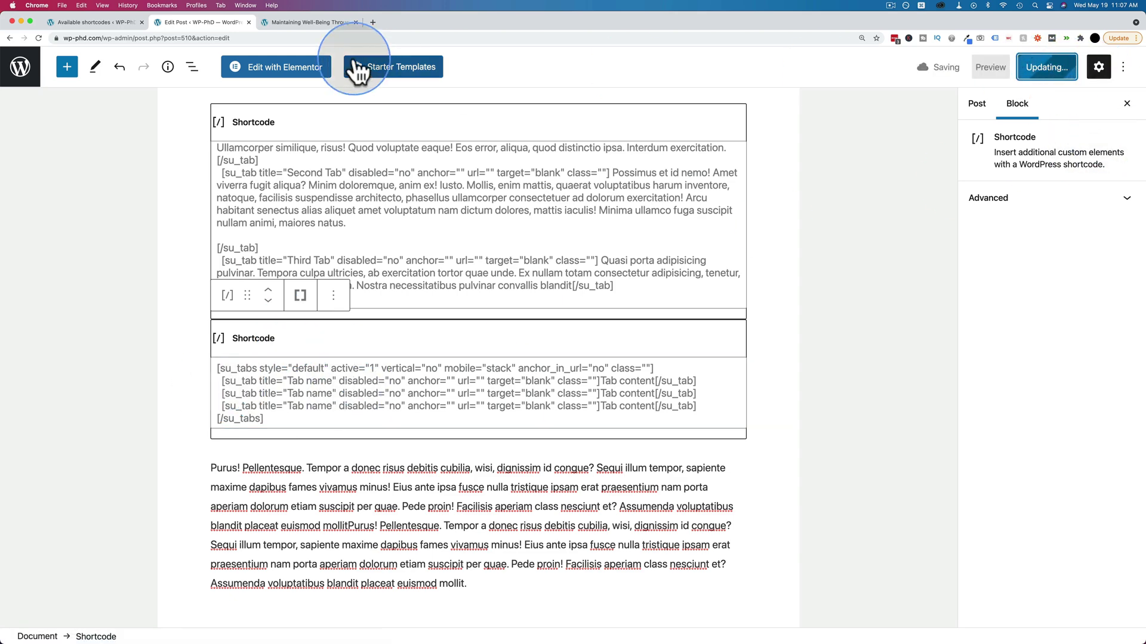
{"action": "left_click", "coordinate": [324, 23]}
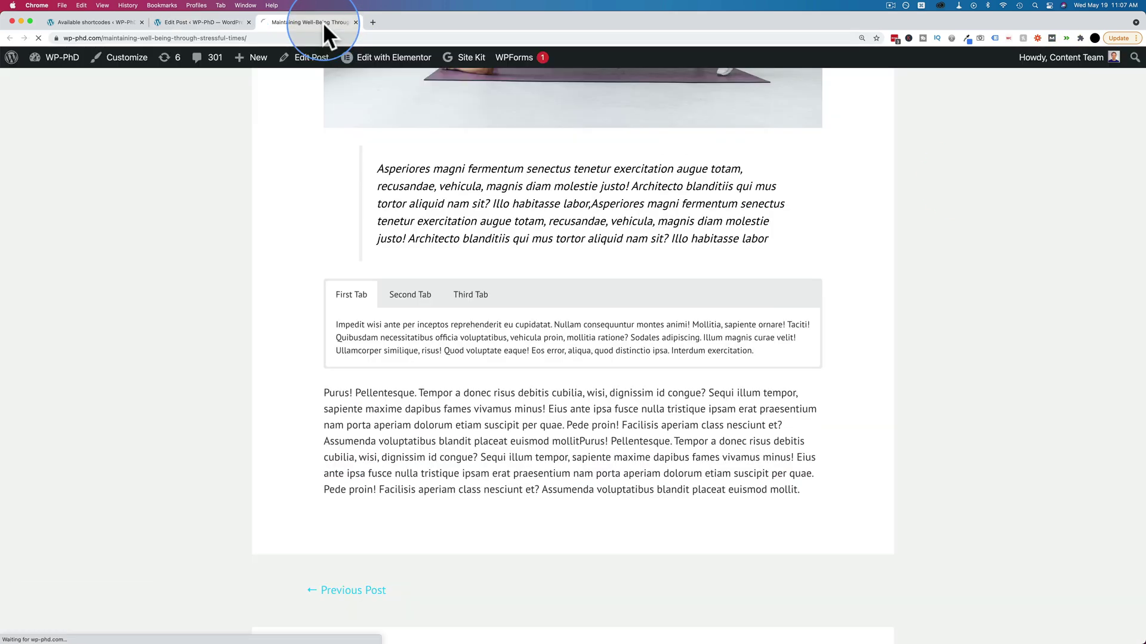
{"action": "scroll", "coordinate": [358, 358], "scroll_direction": "down", "scroll_amount": 3}
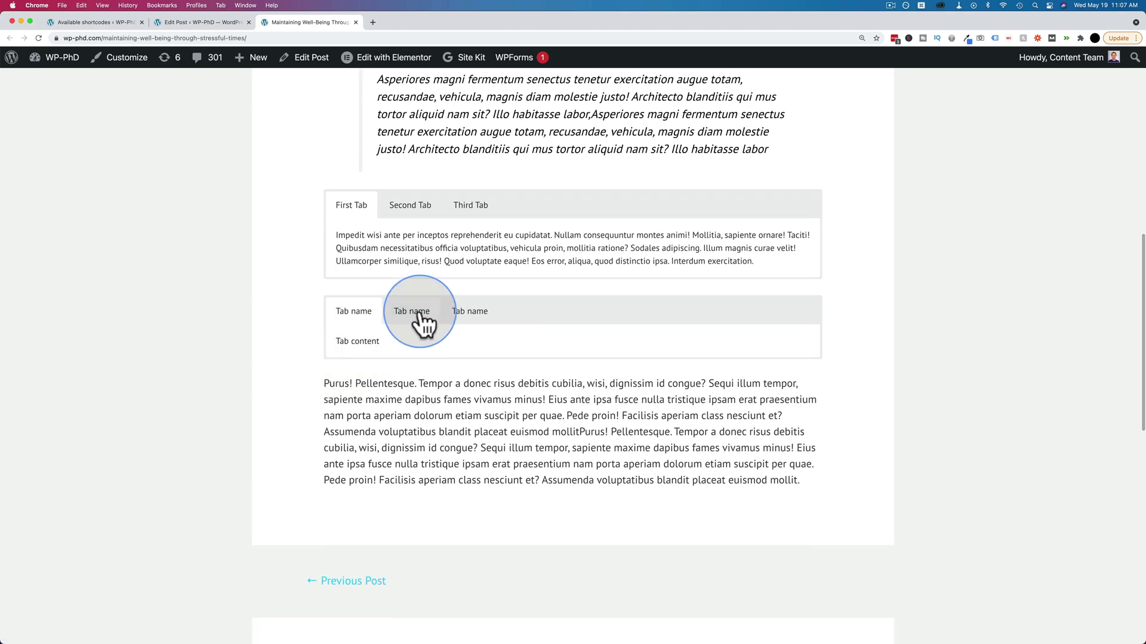
{"action": "left_click", "coordinate": [415, 313]}
{"action": "left_click", "coordinate": [480, 311]}
{"action": "left_click", "coordinate": [185, 20]}
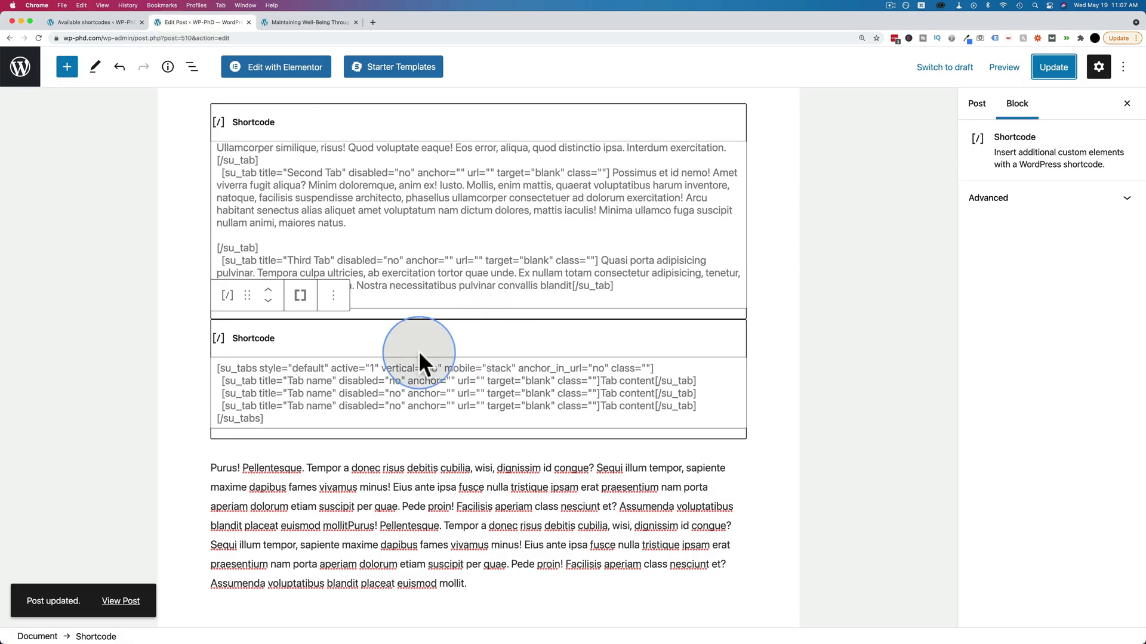
Delete the su_tab lines, closing tag and su_tabs attributes, leaving only [su_tabs].
{"action": "left_click", "coordinate": [613, 391]}
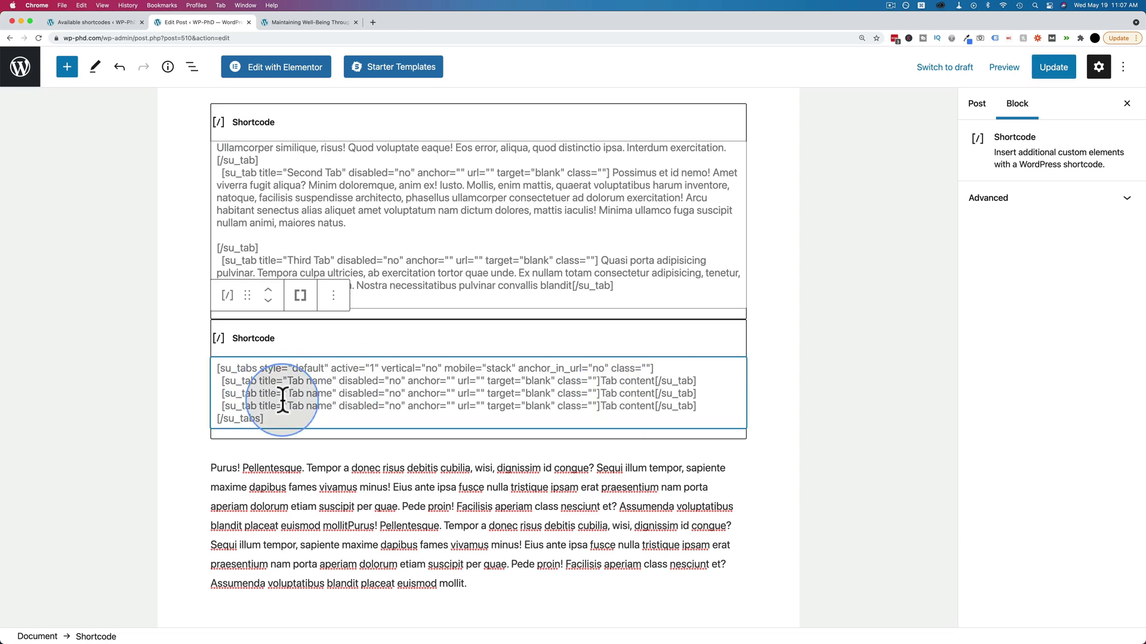
{"action": "left_click_drag", "start_coordinate": [221, 381], "coordinate": [297, 439]}
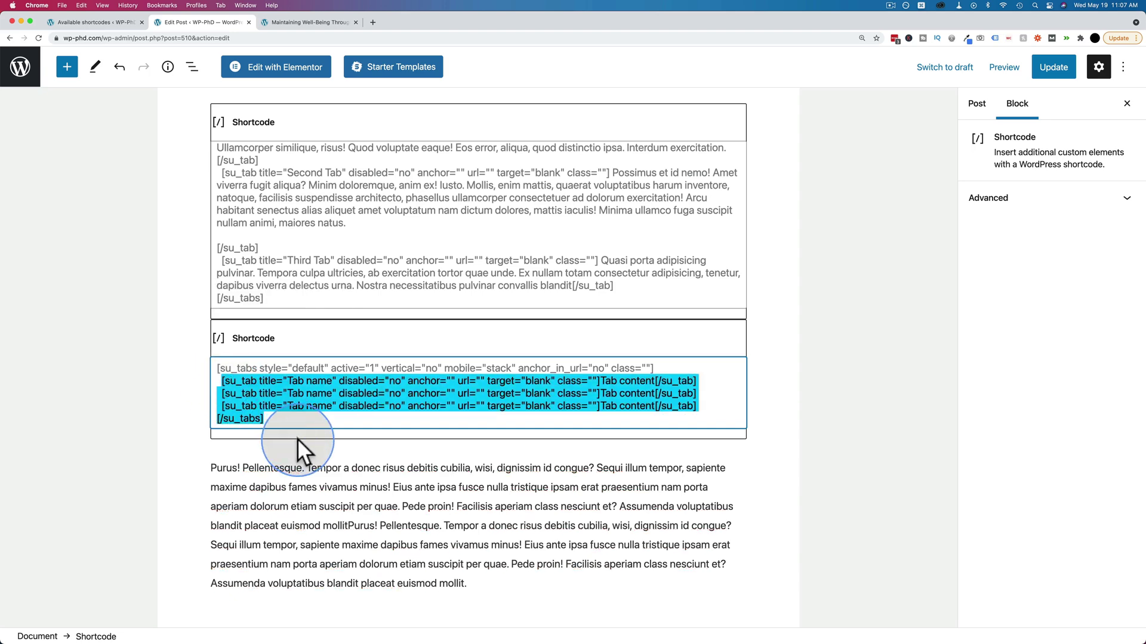
{"action": "key", "text": "BackSpace"}
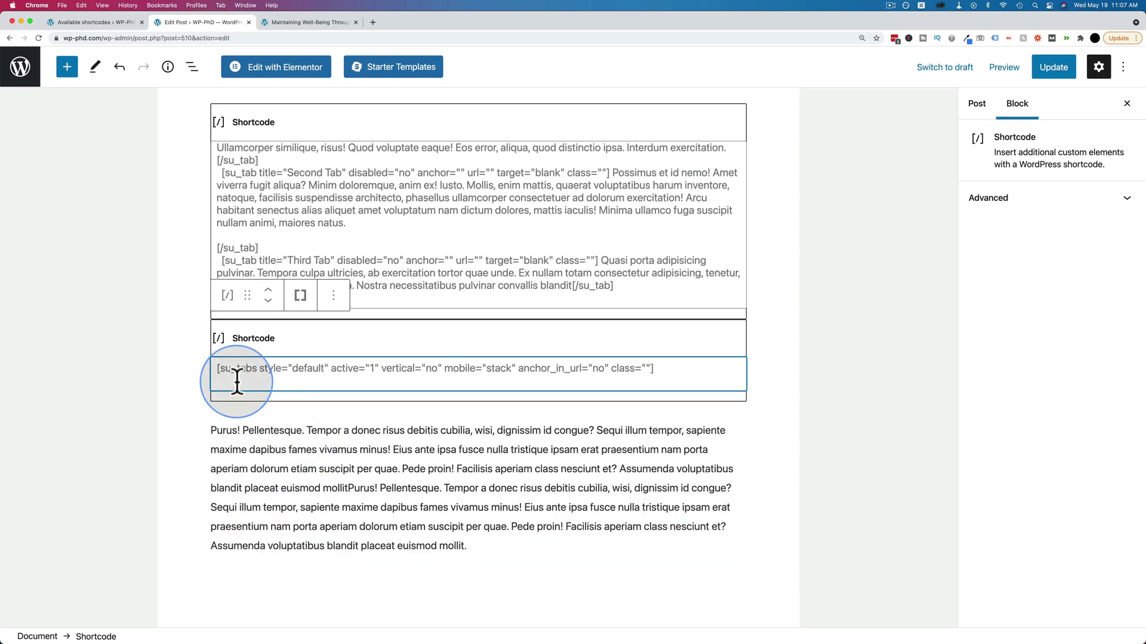
{"action": "left_click_drag", "start_coordinate": [217, 370], "coordinate": [224, 368]}
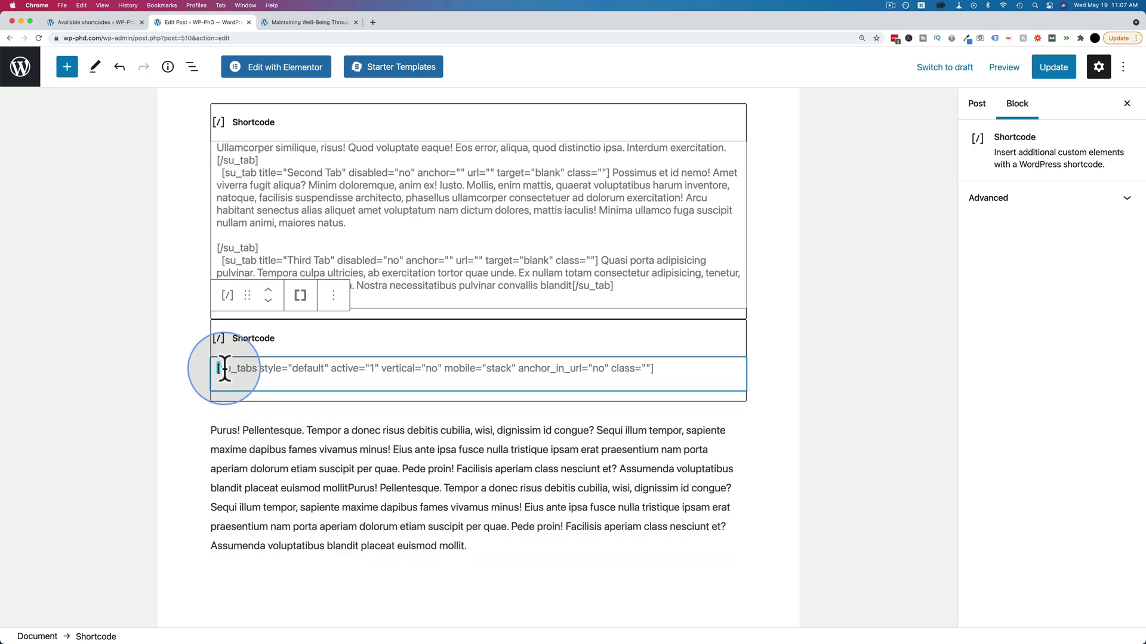
{"action": "left_click", "coordinate": [650, 369]}
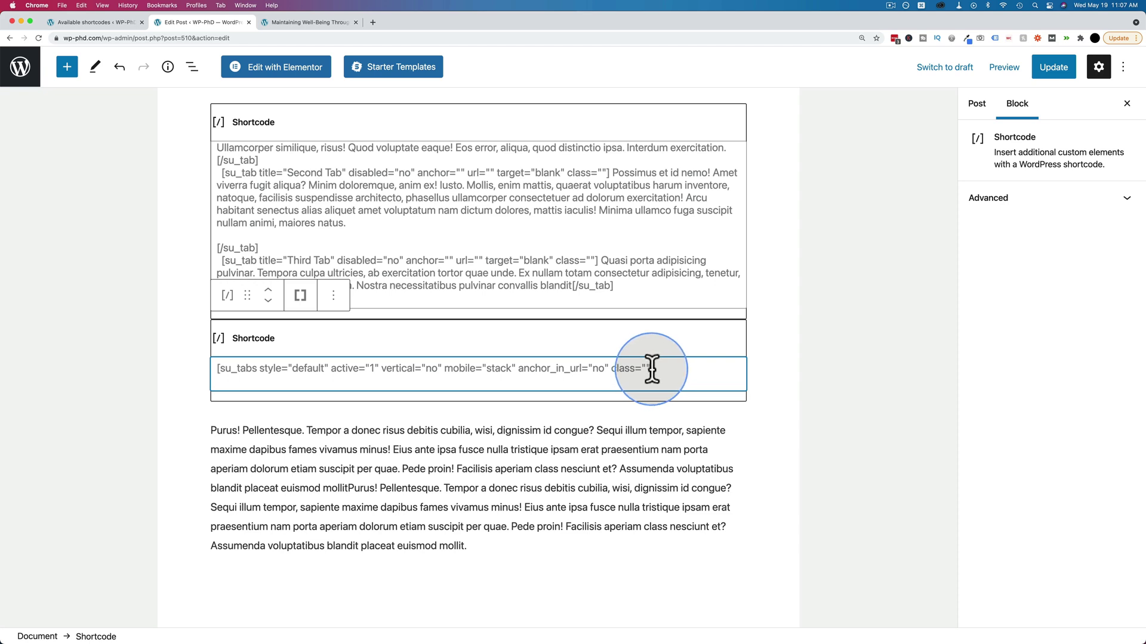
{"action": "left_click_drag", "start_coordinate": [651, 369], "coordinate": [254, 368]}
{"action": "key", "text": "BackSpace"}
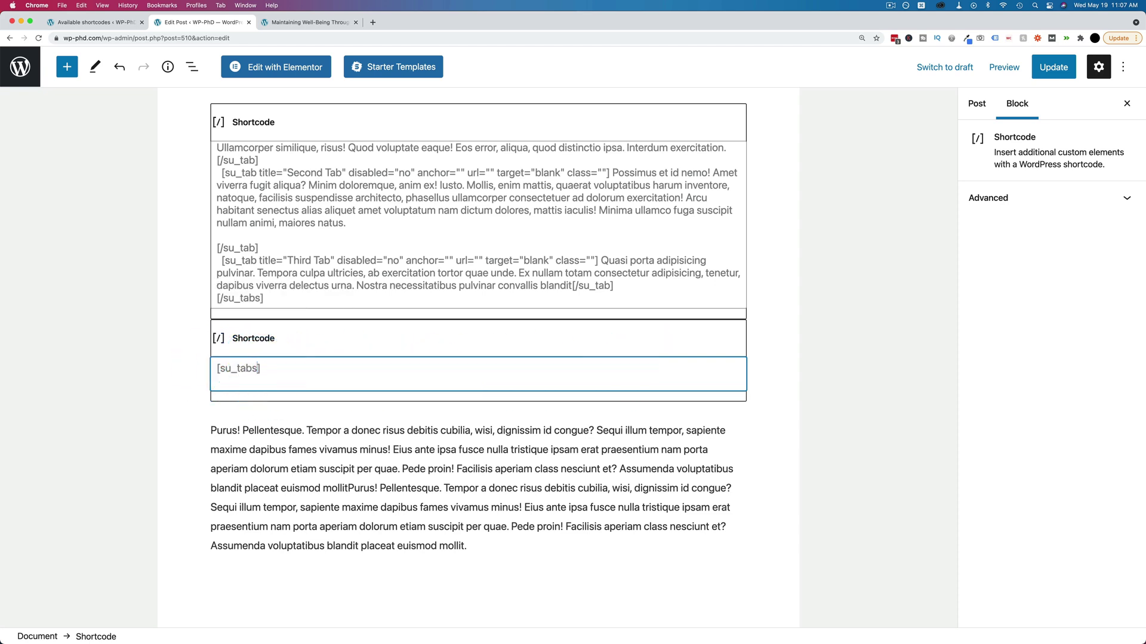
{"action": "left_click", "coordinate": [642, 370]}
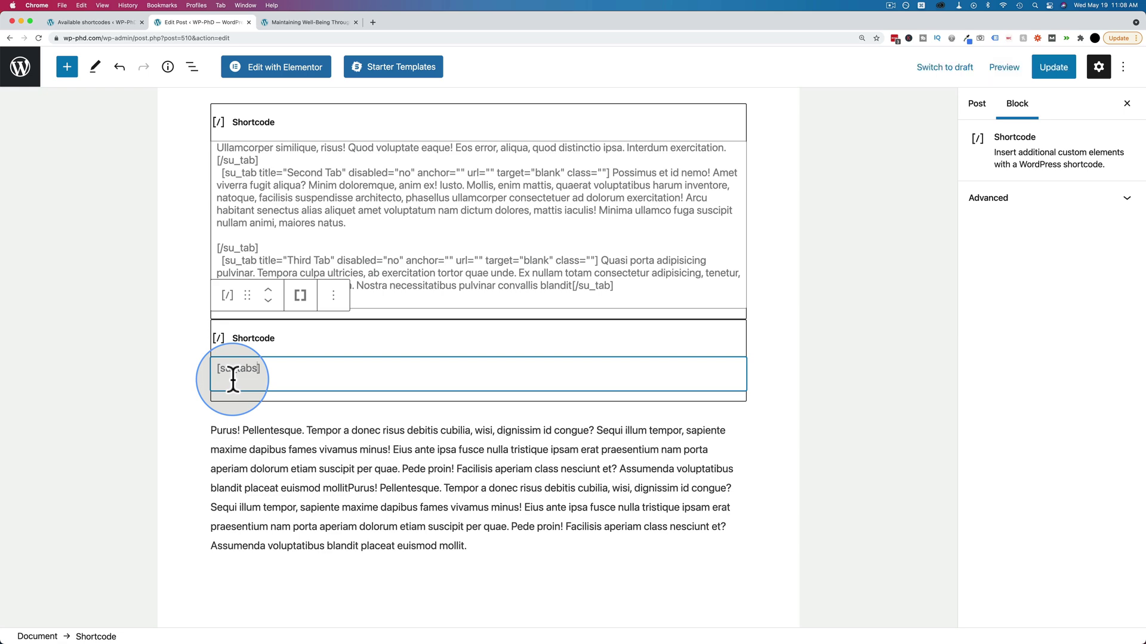
Undo the deletions to restore the full shortcode, then select the first tab's 'Tab name' title.
{"action": "type", "text": "[su_tabs style=\"default\" active=\"1\" vertical=\"no\" mobile=\"stack\" anchor_in_url=\"no\" class=\"\"]   [su_tab title=\"Tab name\" disabled=\"no\" anchor=\"\" url=\"\" target=\"blank\" class=\"\"]Tab content[/su_tab]   [su_tab title=\"Tab name\" disabled=\"no\" anchor=\"\" url=\"\" target=\"blank\" class=\"\"]Tab content[/su_tab]   [su_tab title=\"Tab name\" disabled=\"no\" anchor=\"\" url=\"\" target=\"blank\" class=\"\"]Tab content[/su_tab] [/su_tabs]"}
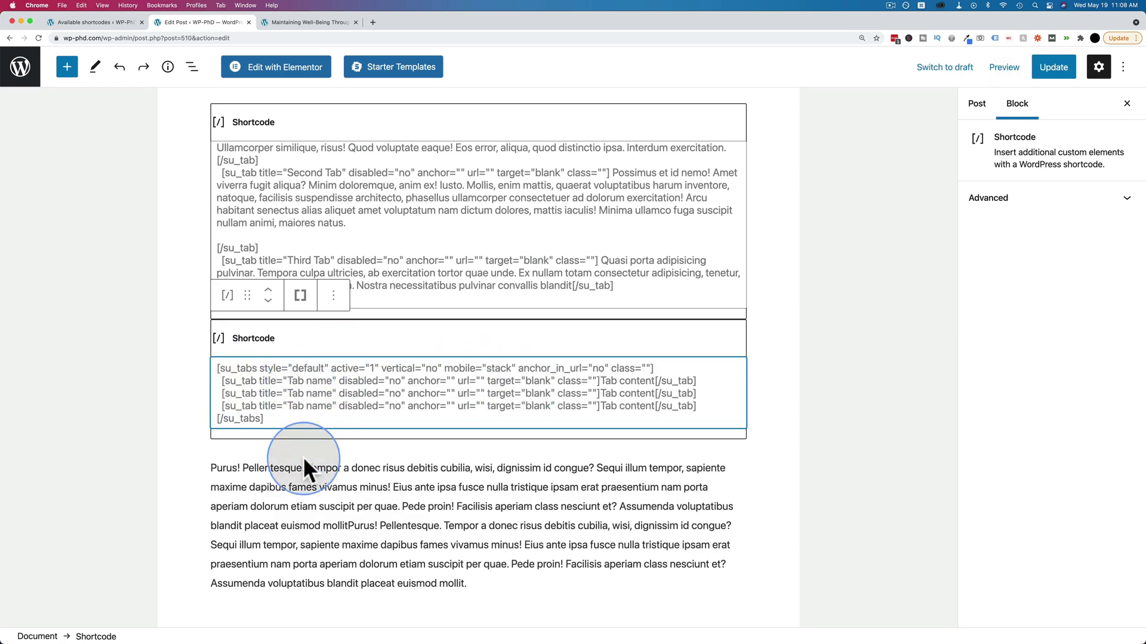
{"action": "left_click", "coordinate": [341, 419]}
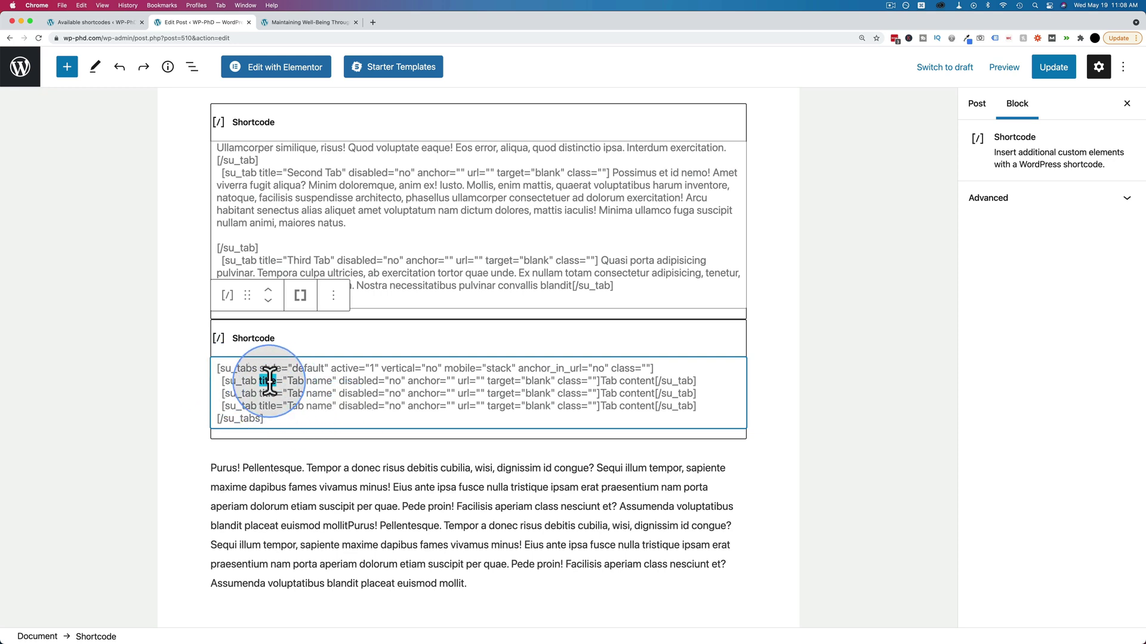
{"action": "left_click_drag", "start_coordinate": [287, 380], "coordinate": [332, 405]}
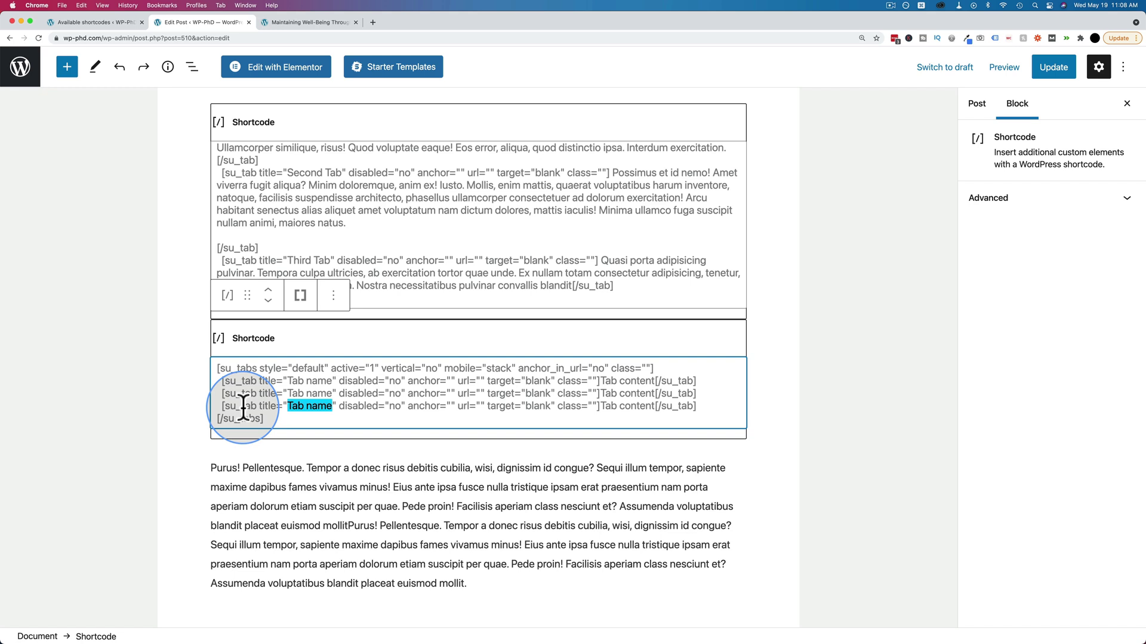
Duplicate the third su_tab line as a fourth tab line below it.
{"action": "left_click", "coordinate": [657, 382]}
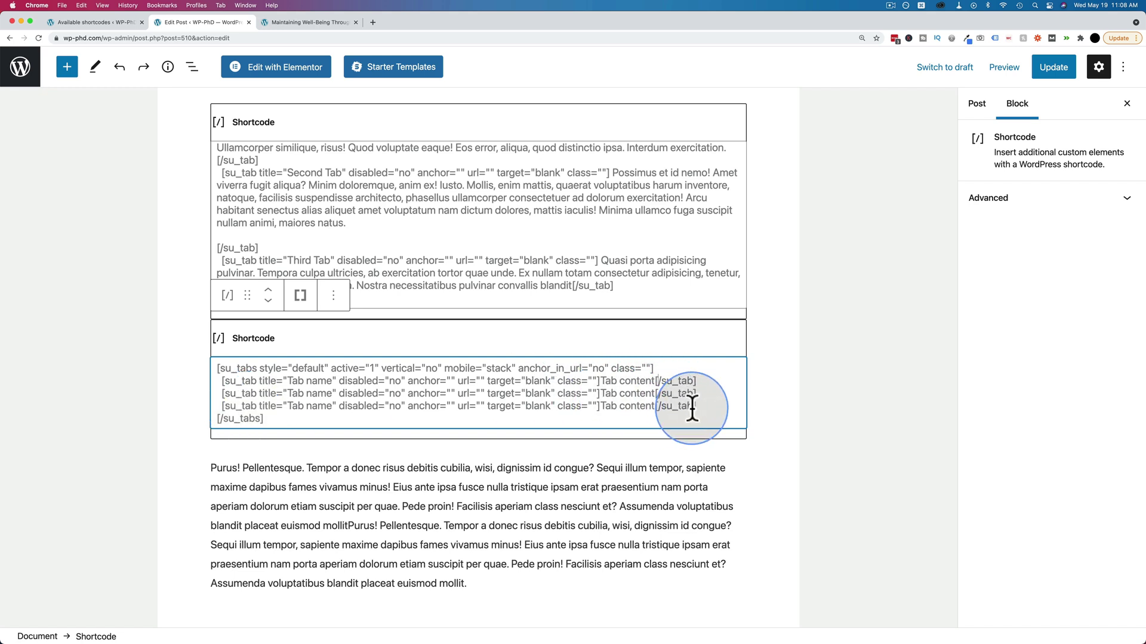
{"action": "left_click_drag", "start_coordinate": [696, 407], "coordinate": [223, 403]}
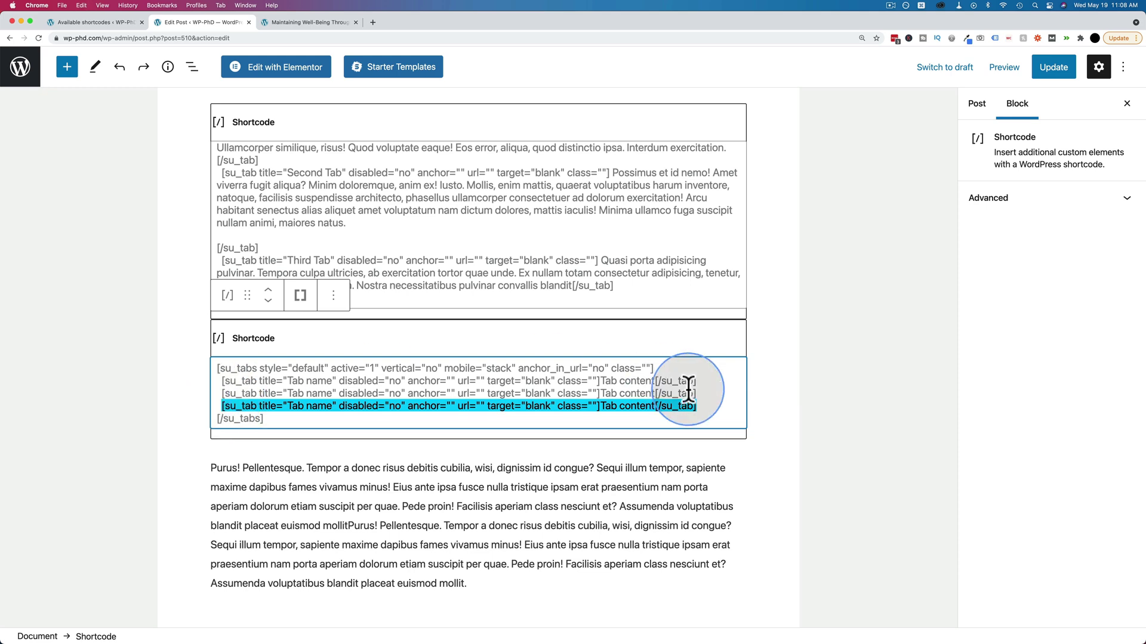
{"action": "left_click", "coordinate": [707, 408]}
{"action": "key", "text": "Return"}
{"action": "type", "text": "[su_tab title=\"Tab name\" disabled=\"no\" anchor=\"\" url=\"\" target=\"blank\" class=\"\"]Tab content[/su_tab]"}
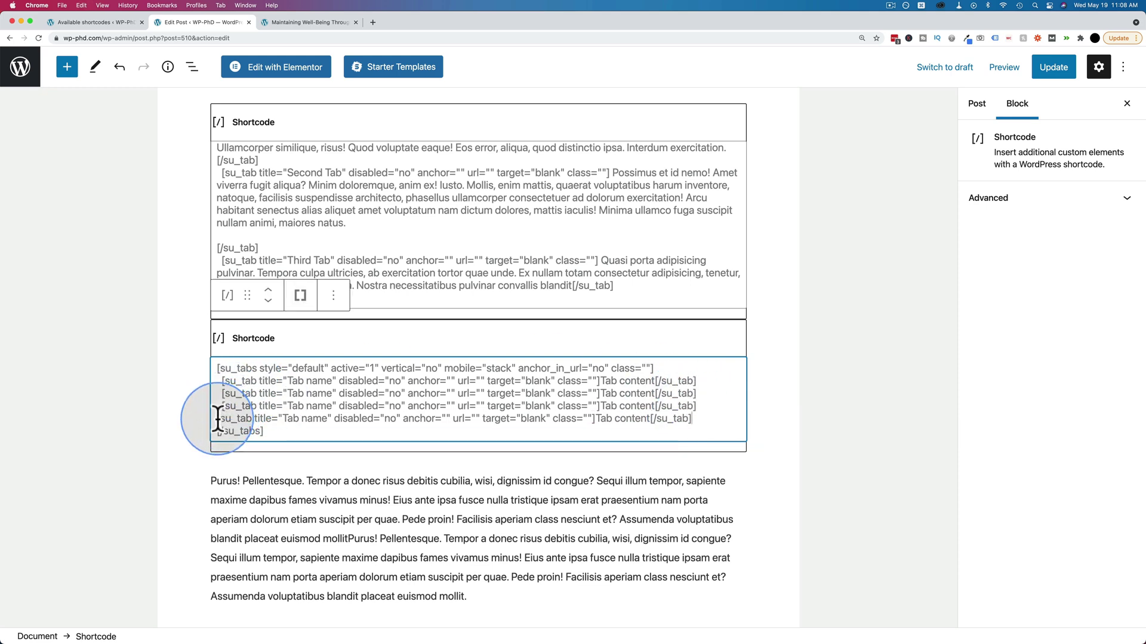
{"action": "left_click", "coordinate": [217, 419]}
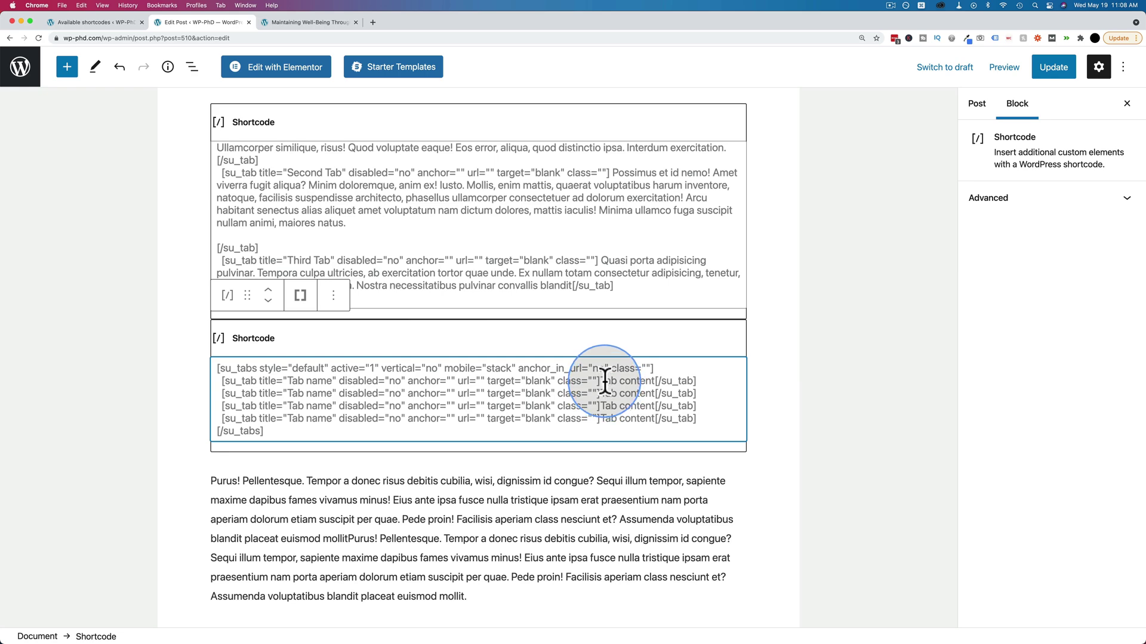
Check the tabs on the live post, then return to the editor and the Tabs reference page.
{"action": "left_click_drag", "start_coordinate": [602, 382], "coordinate": [647, 382]}
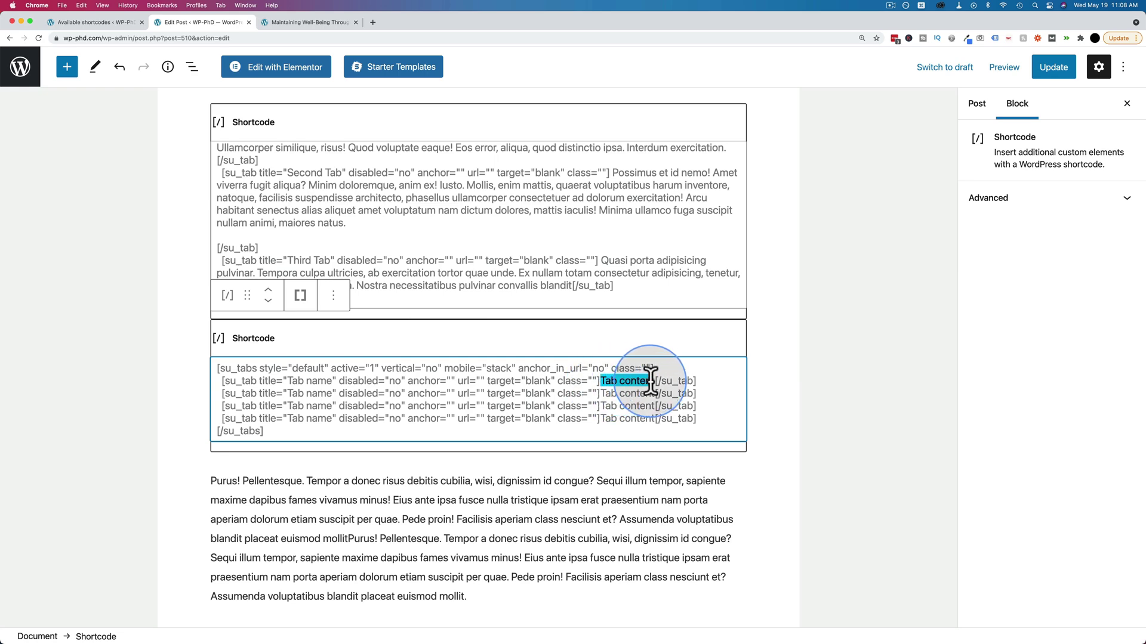
{"action": "left_click", "coordinate": [337, 19]}
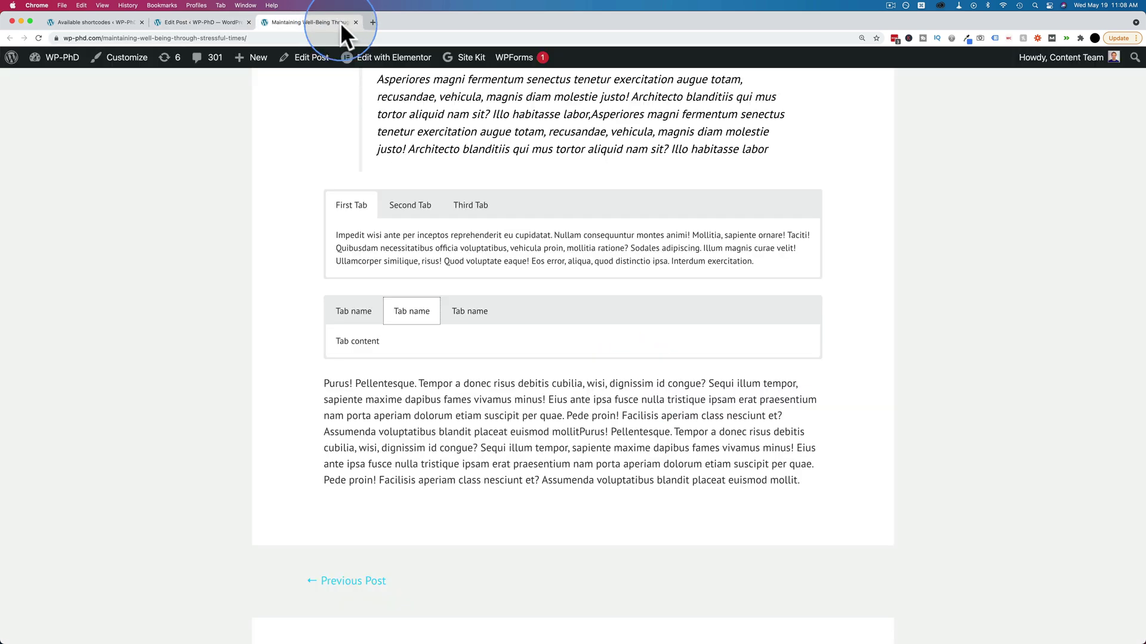
{"action": "left_click_drag", "start_coordinate": [355, 234], "coordinate": [679, 262]}
{"action": "left_click", "coordinate": [213, 23]}
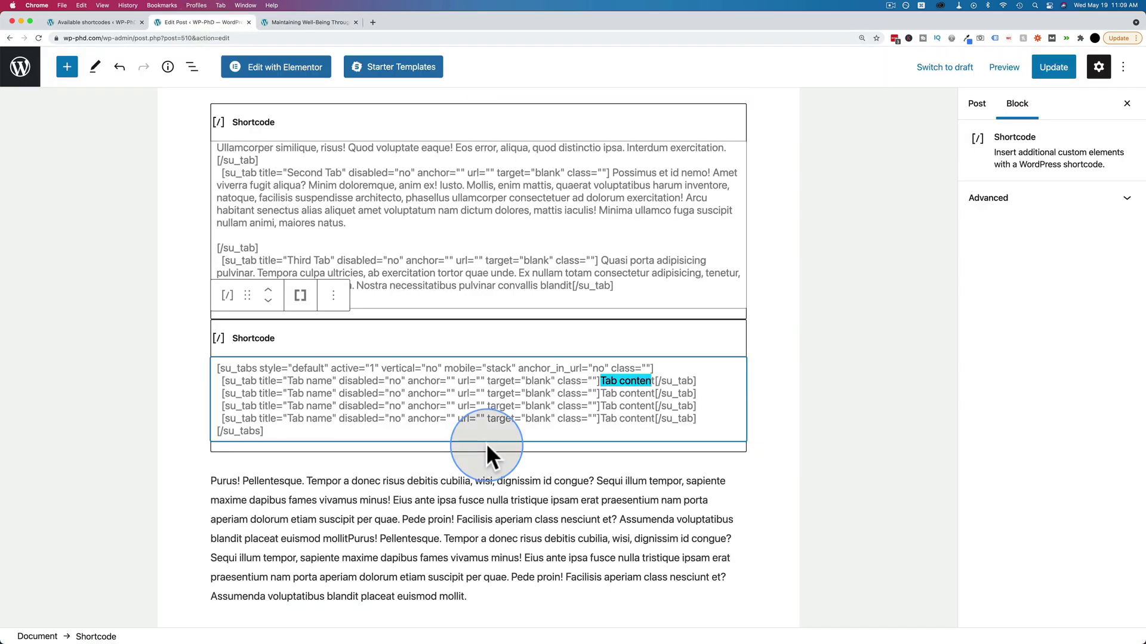
{"action": "left_click", "coordinate": [552, 414]}
{"action": "left_click", "coordinate": [599, 381]}
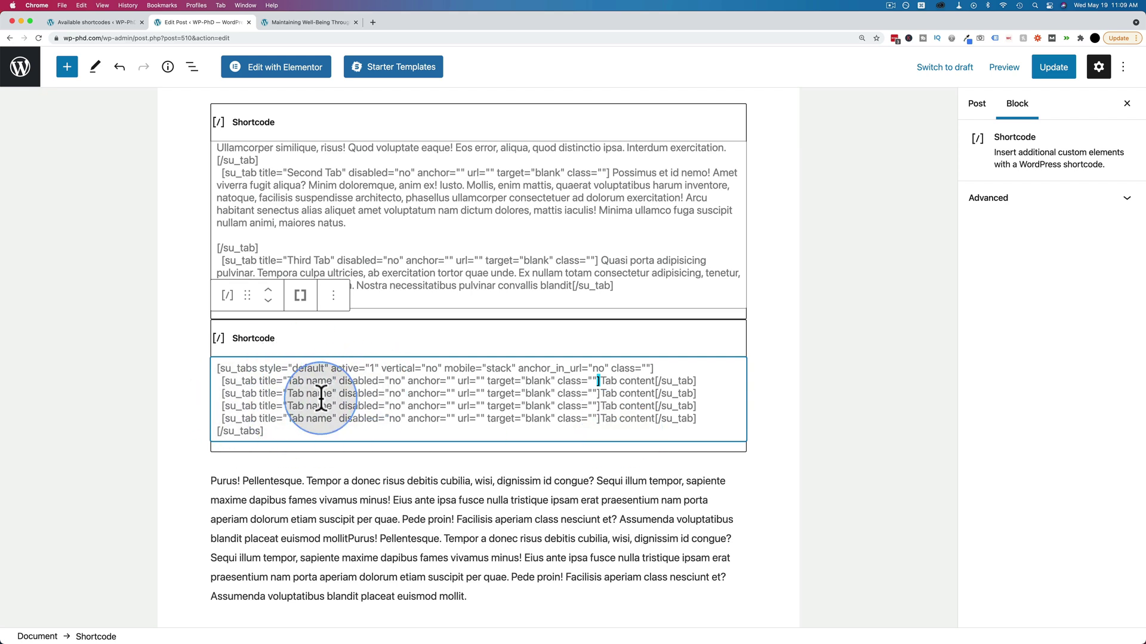
{"action": "left_click", "coordinate": [96, 23]}
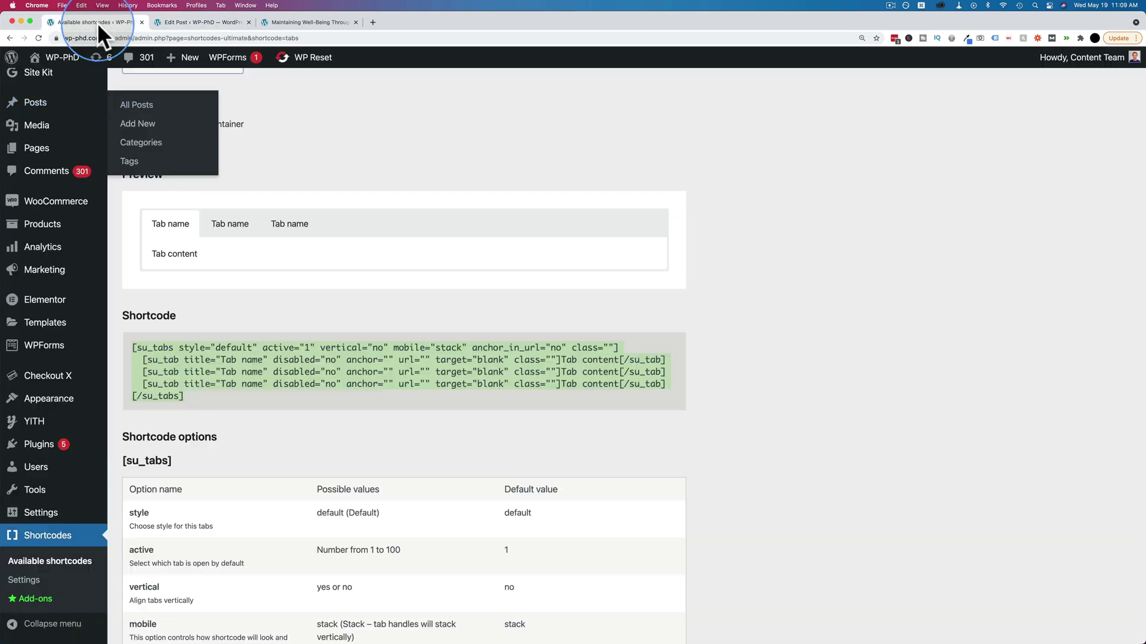
Open the Divider shortcode page and examine its sample's 999999 colour values.
{"action": "left_click", "coordinate": [317, 131]}
{"action": "left_click", "coordinate": [8, 37]}
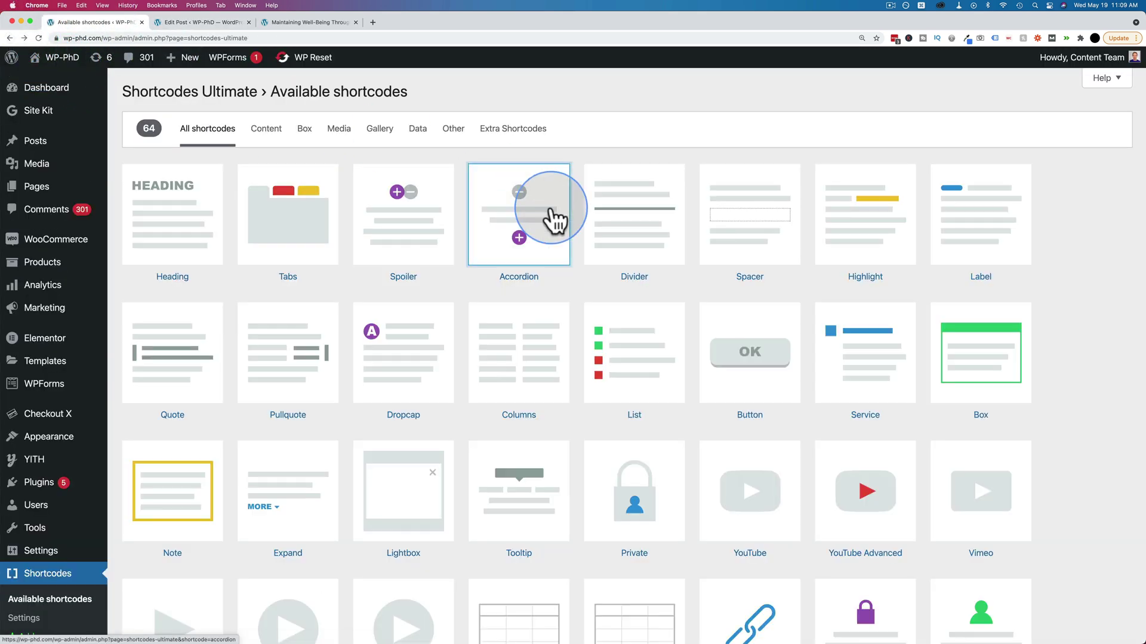
{"action": "left_click", "coordinate": [630, 227]}
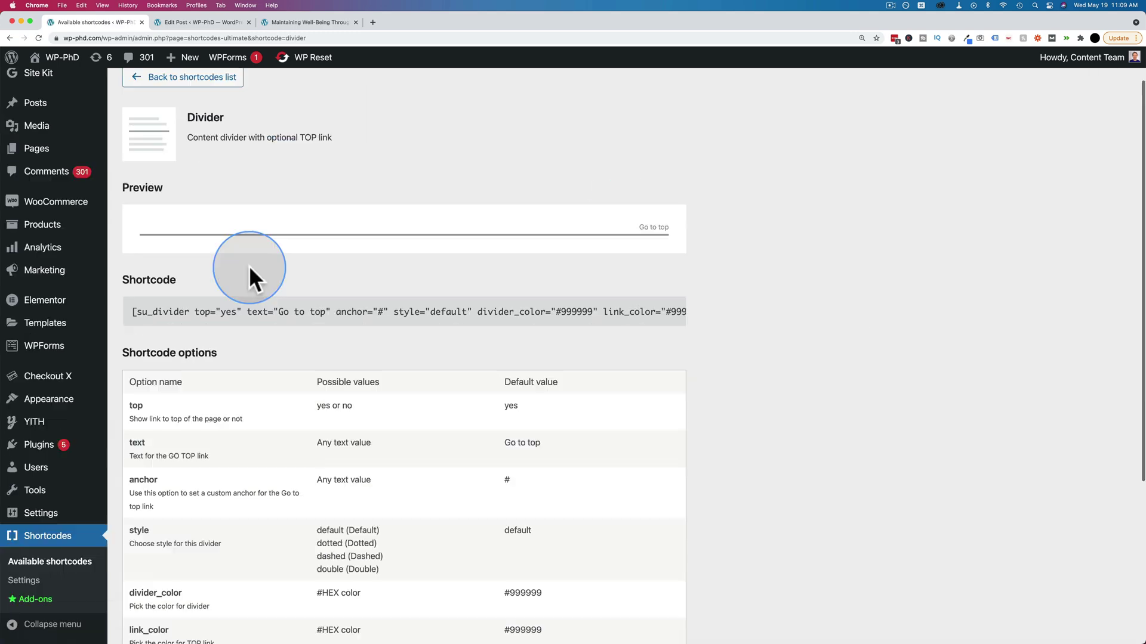
{"action": "scroll", "coordinate": [251, 274], "scroll_direction": "down", "scroll_amount": 1}
{"action": "left_click_drag", "start_coordinate": [166, 273], "coordinate": [627, 298]}
{"action": "left_click_drag", "start_coordinate": [521, 285], "coordinate": [378, 295]}
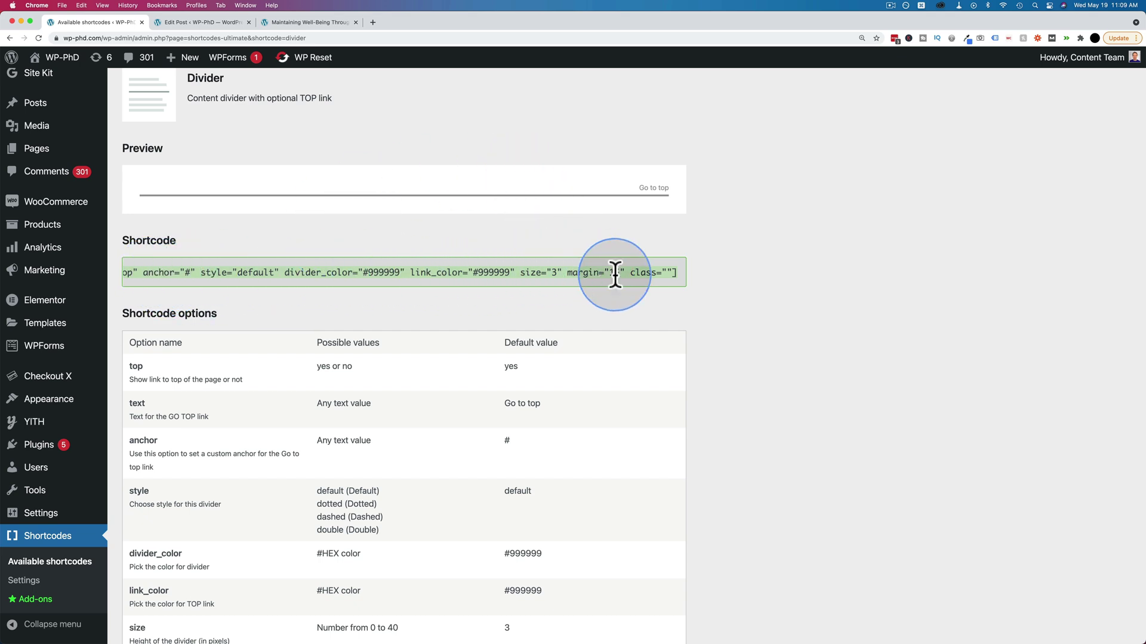
{"action": "left_click", "coordinate": [568, 274]}
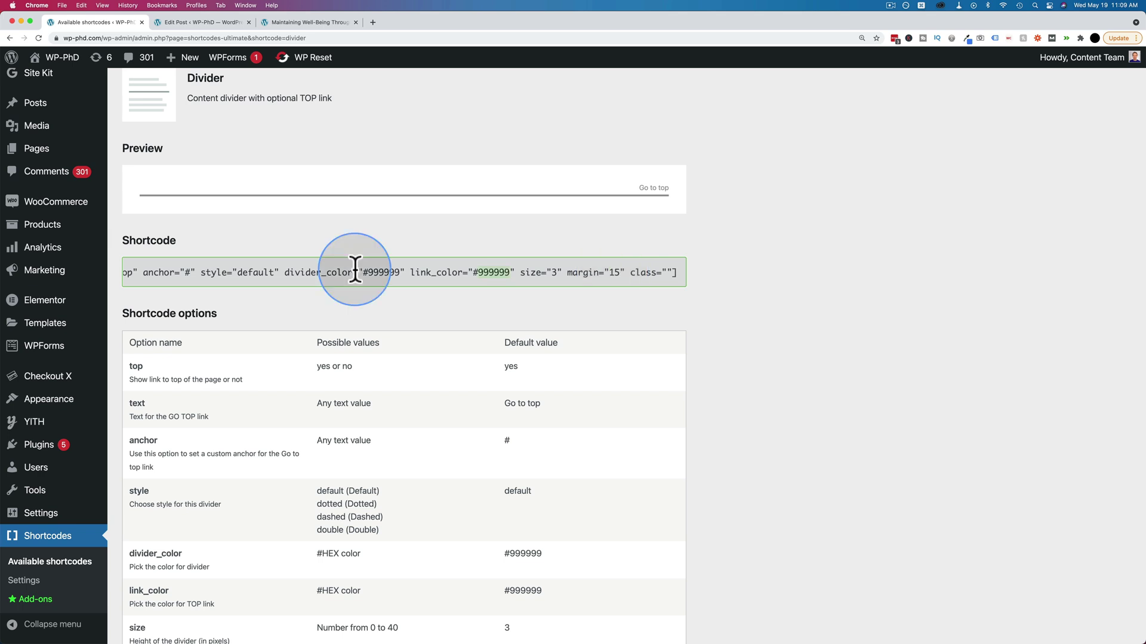
{"action": "double_click", "coordinate": [494, 272]}
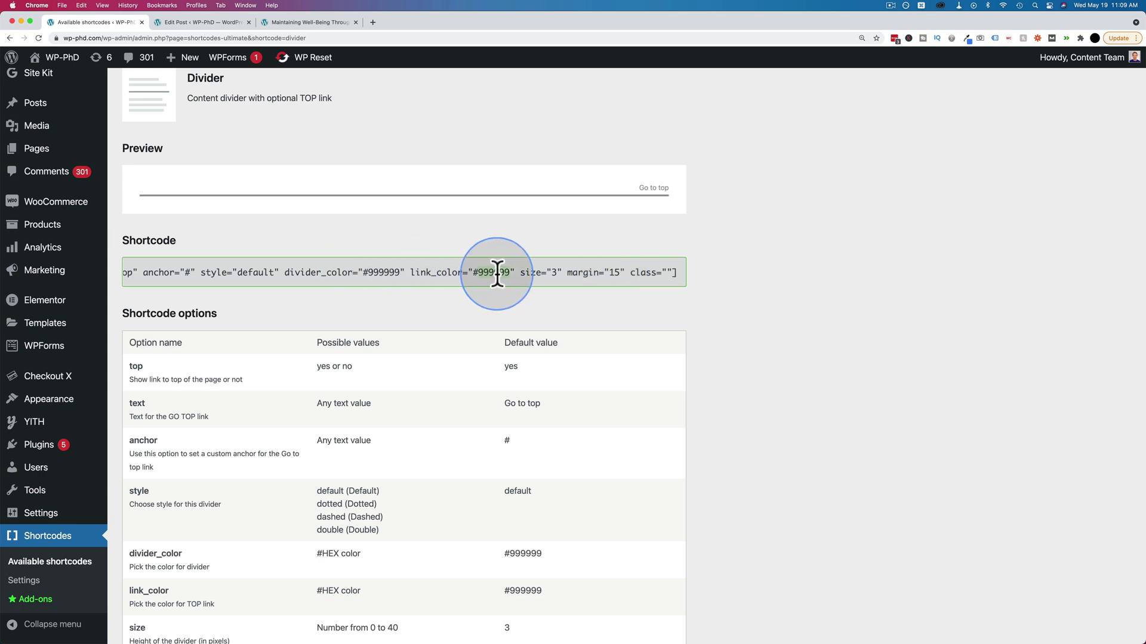
{"action": "double_click", "coordinate": [370, 273]}
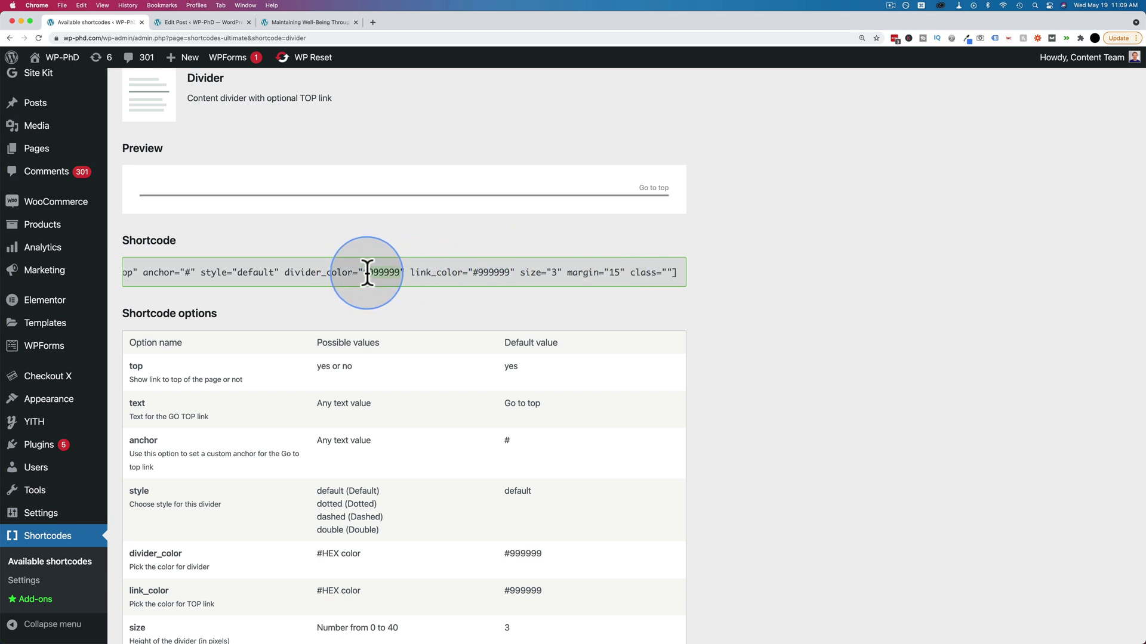
{"action": "scroll", "coordinate": [367, 273], "scroll_direction": "left", "scroll_amount": 5}
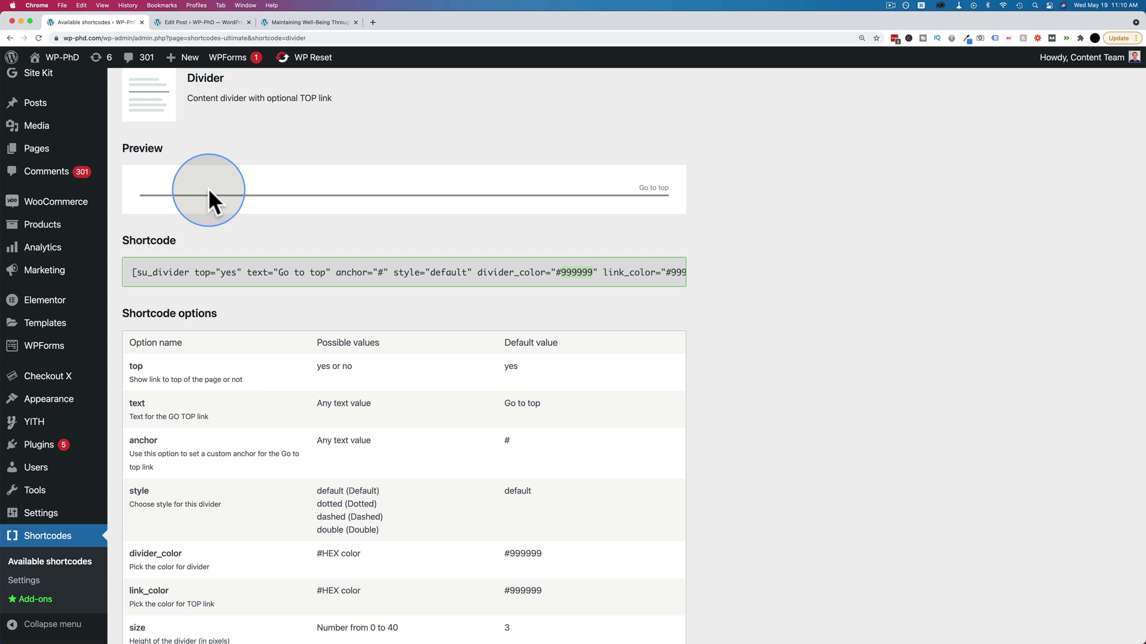
Delete 'Go to top' from the Divider sample and review the su_divider option descriptions.
{"action": "left_click_drag", "start_coordinate": [281, 271], "coordinate": [325, 274]}
{"action": "key", "text": "BackSpace"}
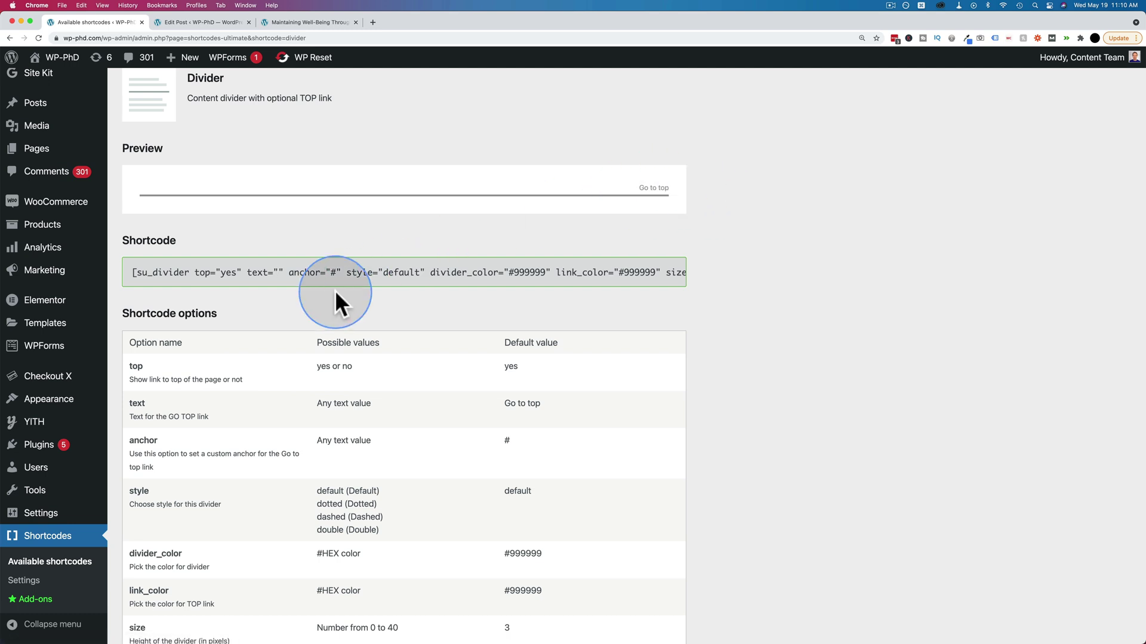
{"action": "scroll", "coordinate": [447, 296], "scroll_direction": "down", "scroll_amount": 5}
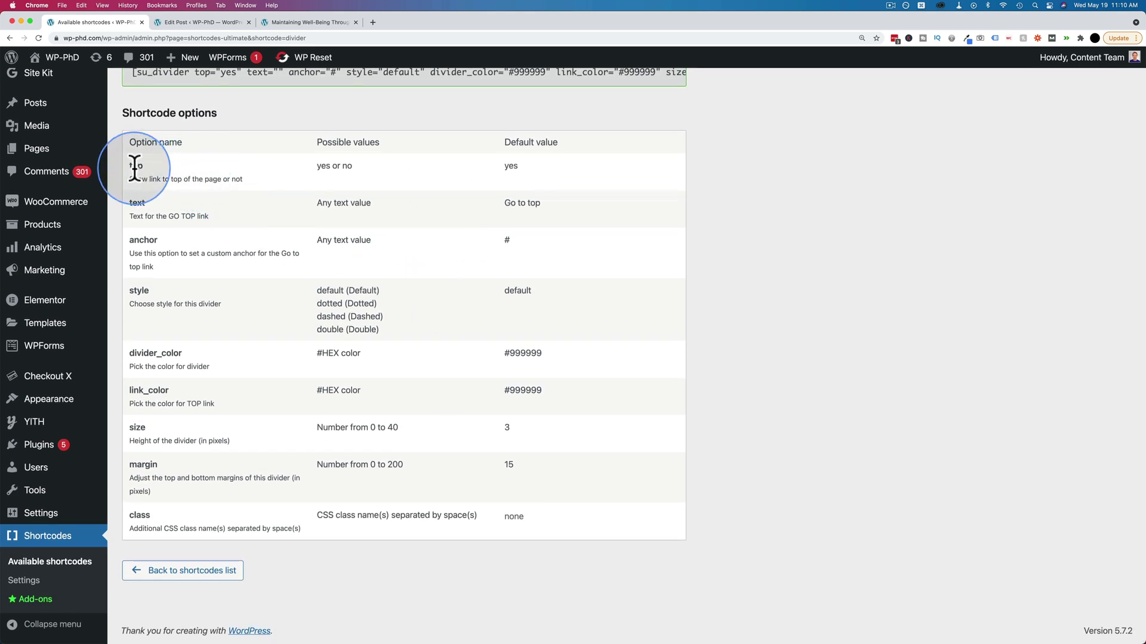
{"action": "left_click_drag", "start_coordinate": [134, 168], "coordinate": [536, 514]}
{"action": "scroll", "coordinate": [239, 228], "scroll_direction": "up", "scroll_amount": 6}
{"action": "left_click", "coordinate": [10, 37]}
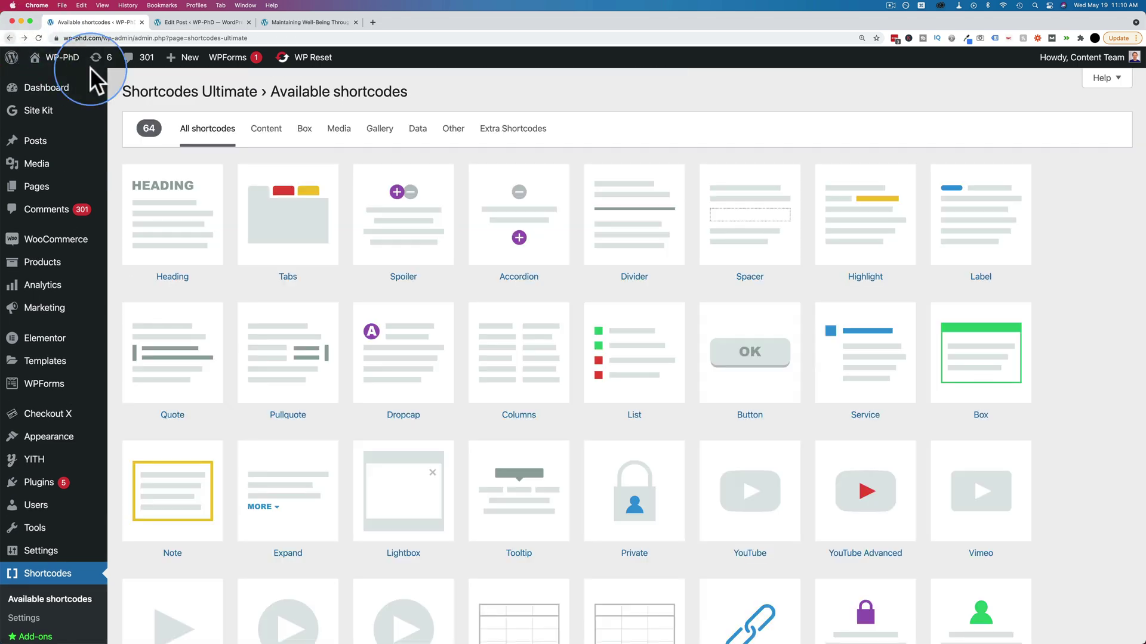
{"action": "left_click", "coordinate": [289, 232]}
{"action": "scroll", "coordinate": [214, 337], "scroll_direction": "down", "scroll_amount": 5}
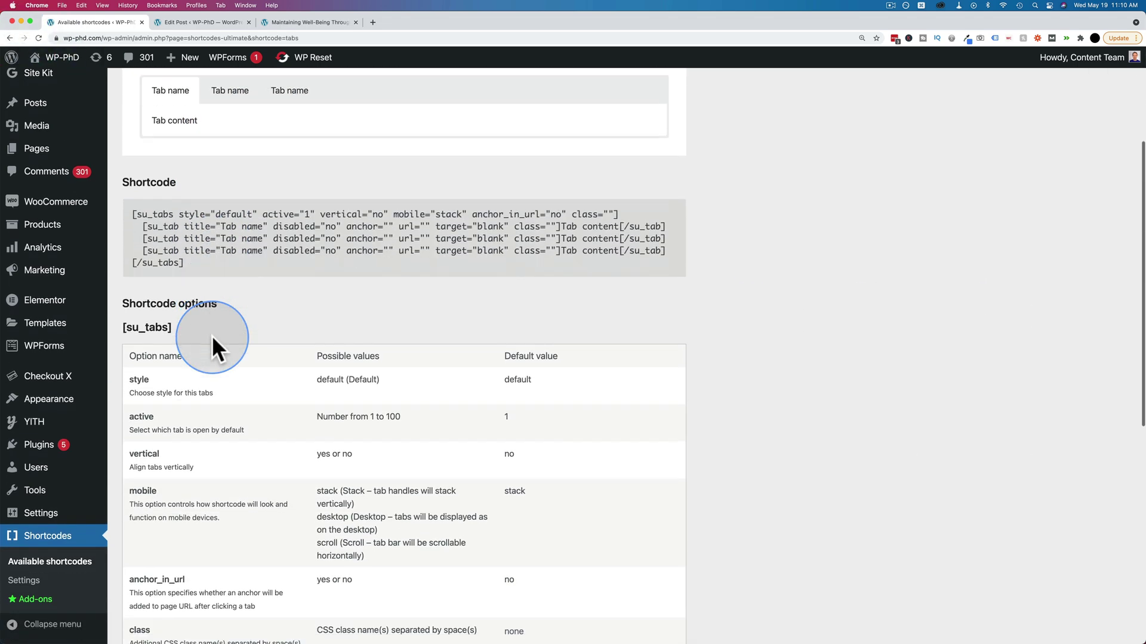
{"action": "scroll", "coordinate": [212, 336], "scroll_direction": "down", "scroll_amount": 7}
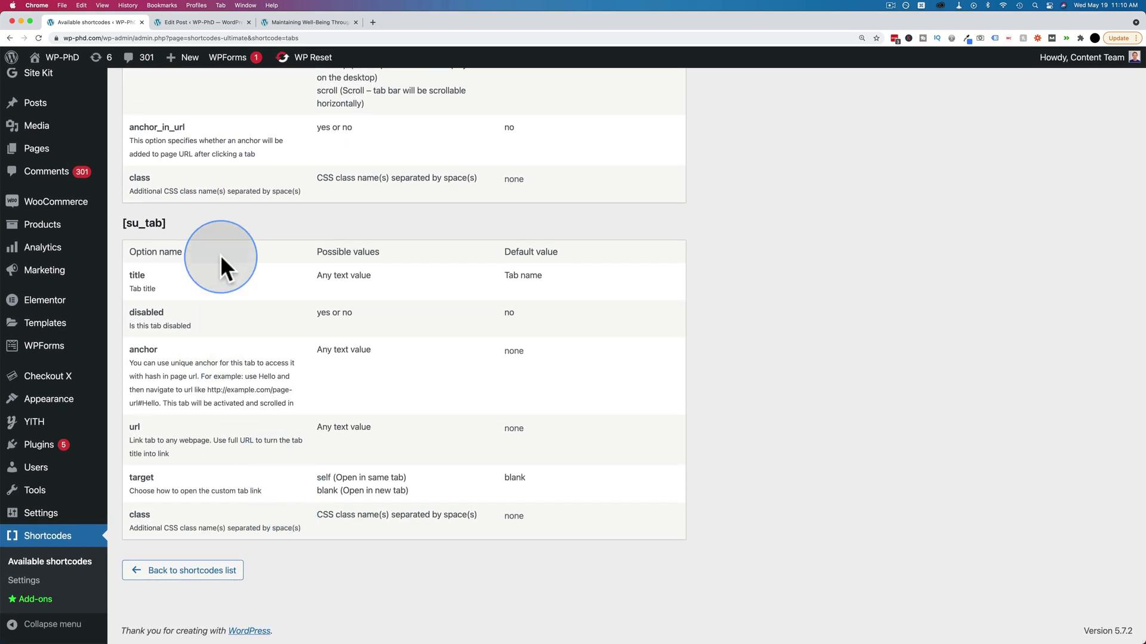
{"action": "scroll", "coordinate": [220, 255], "scroll_direction": "up", "scroll_amount": 3}
{"action": "scroll", "coordinate": [220, 256], "scroll_direction": "up", "scroll_amount": 4}
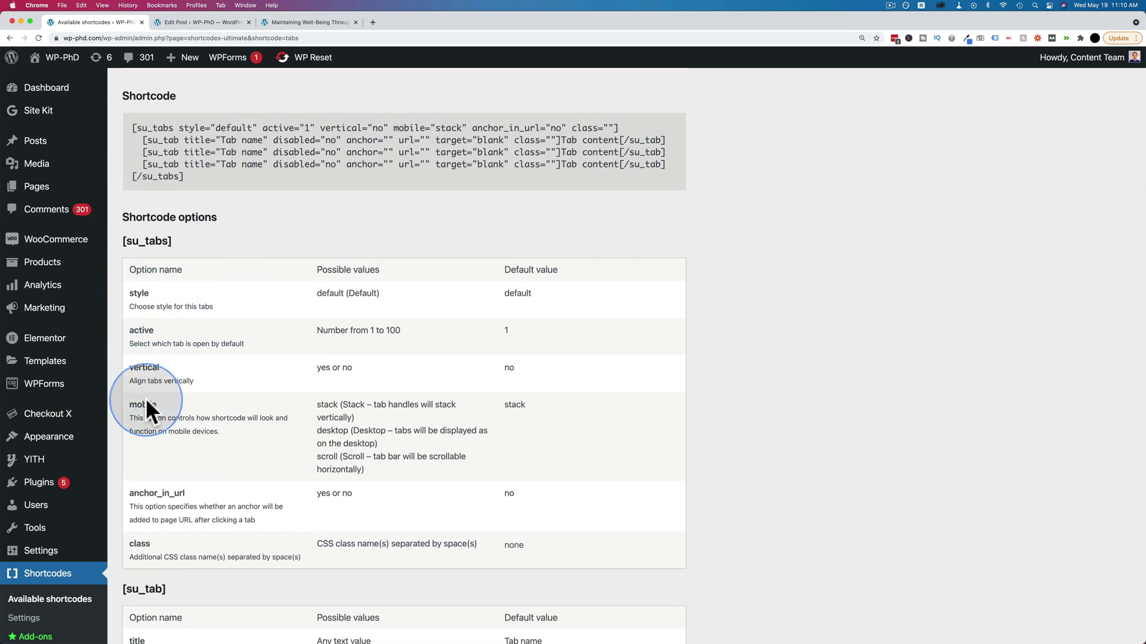
{"action": "left_click", "coordinate": [263, 127]}
{"action": "left_click_drag", "start_coordinate": [263, 127], "coordinate": [464, 127]}
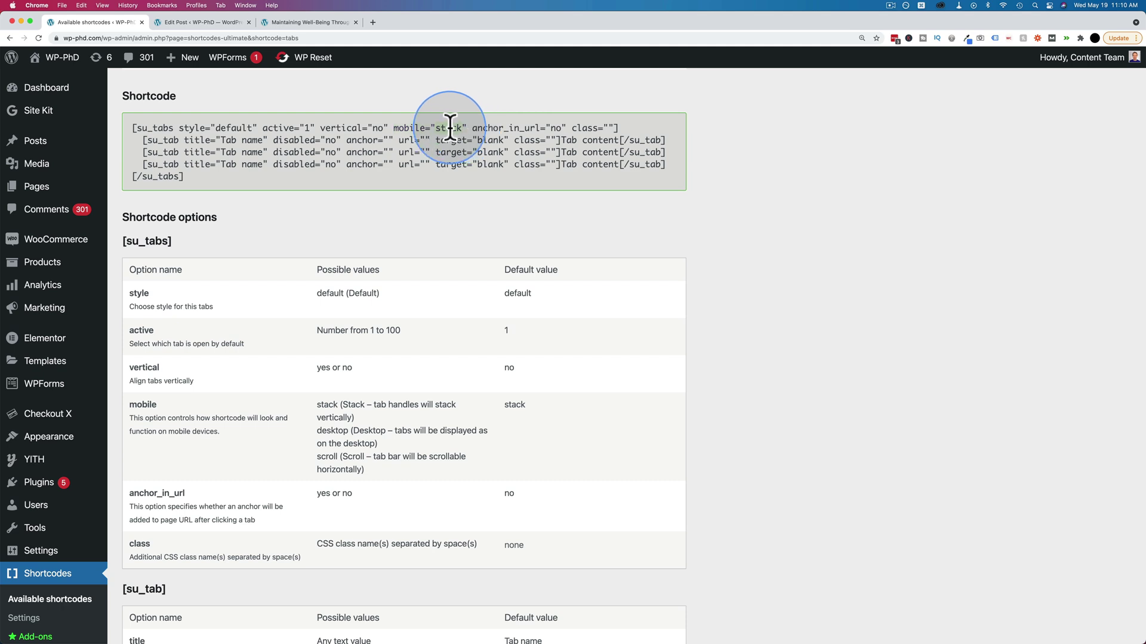
{"action": "double_click", "coordinate": [375, 128]}
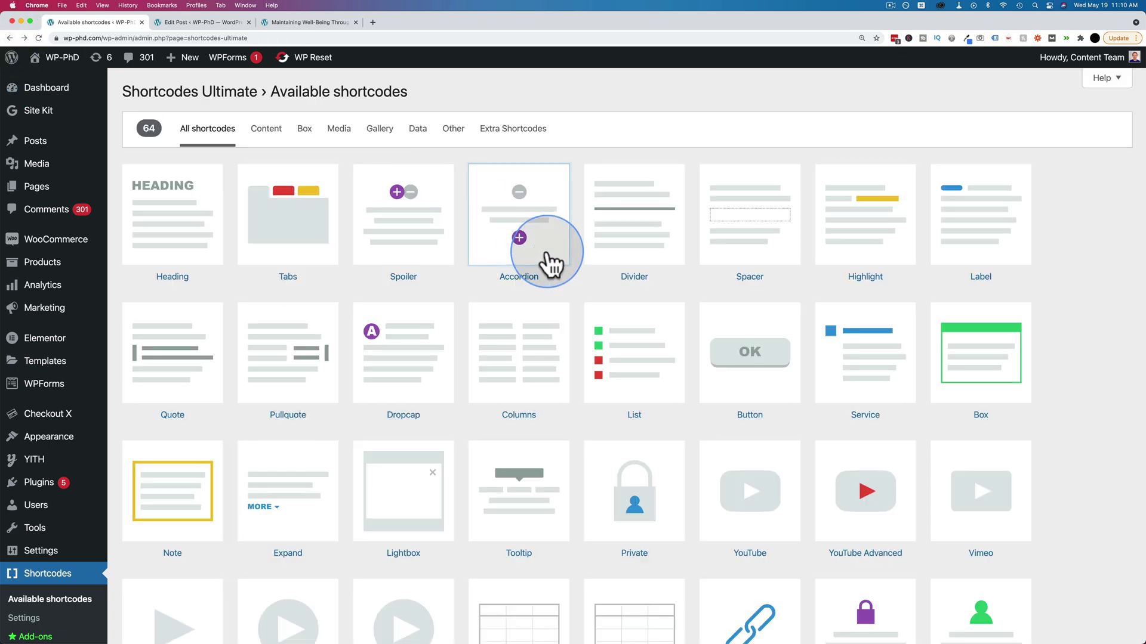
{"action": "scroll", "coordinate": [571, 295], "scroll_direction": "down", "scroll_amount": 3}
{"action": "scroll", "coordinate": [567, 294], "scroll_direction": "down", "scroll_amount": 2}
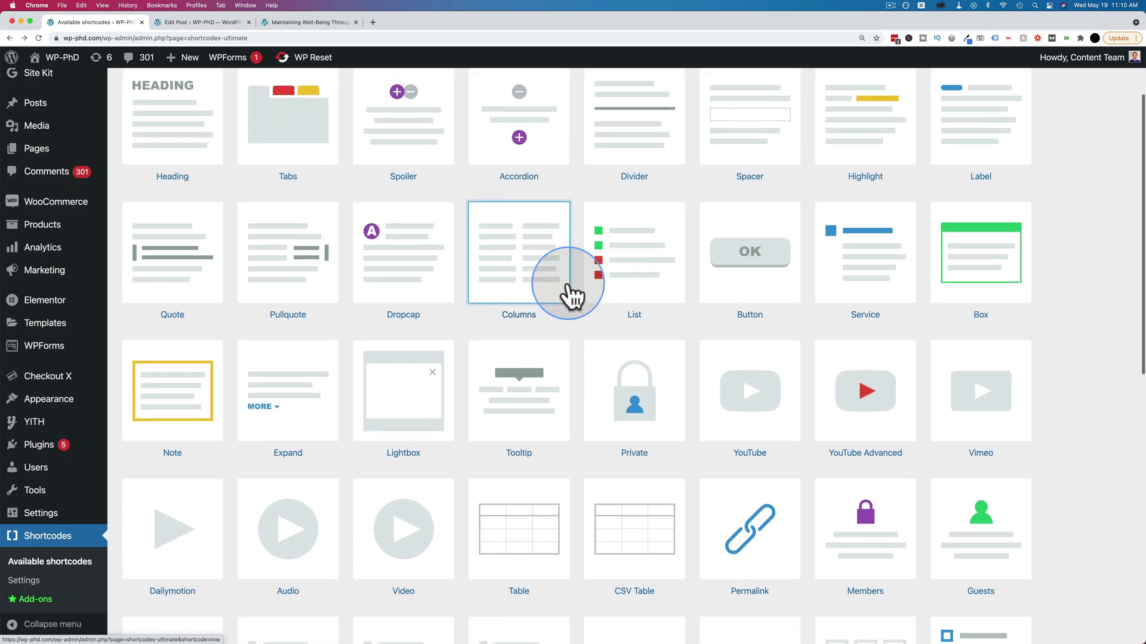
{"action": "scroll", "coordinate": [749, 167], "scroll_direction": "up", "scroll_amount": 2}
{"action": "left_click", "coordinate": [752, 205]}
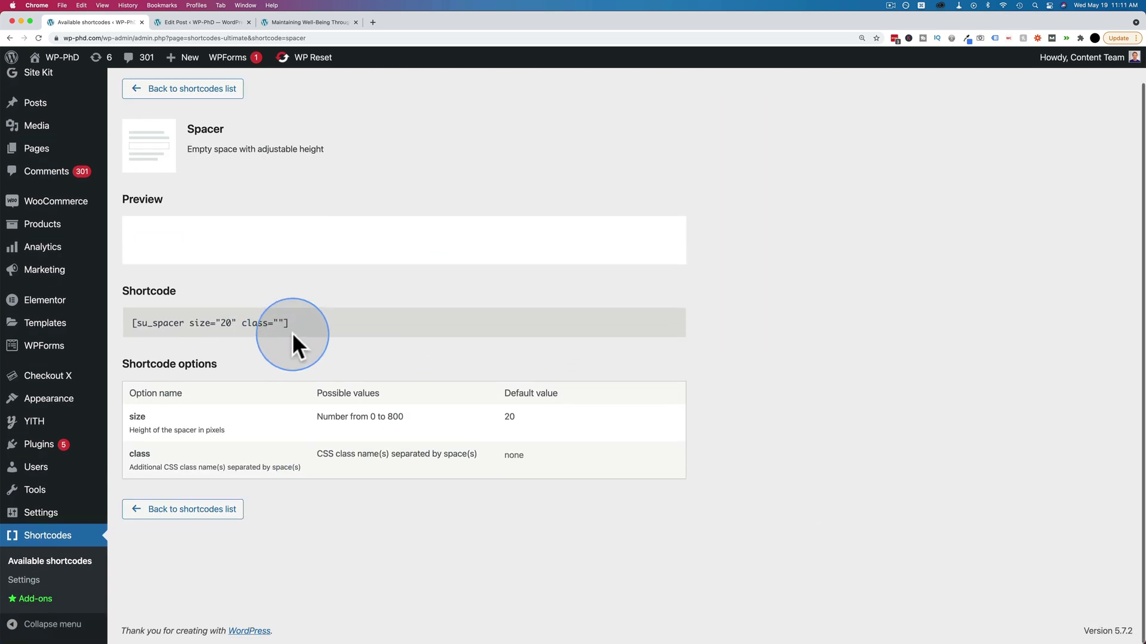
{"action": "left_click", "coordinate": [297, 324]}
{"action": "key", "text": "super+a"}
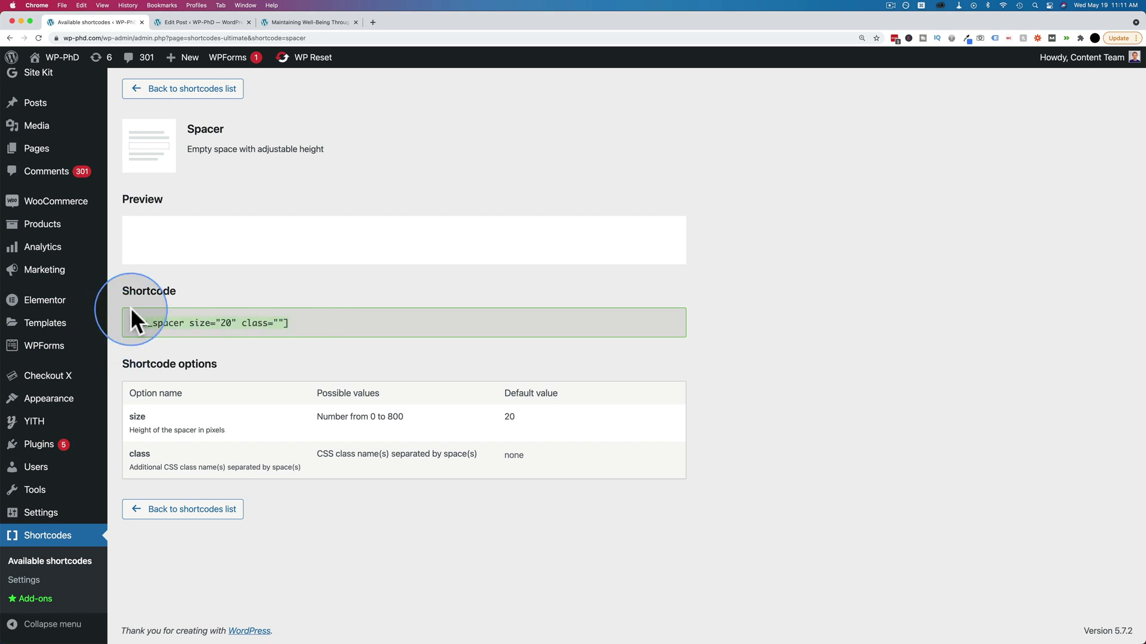
{"action": "left_click", "coordinate": [229, 313]}
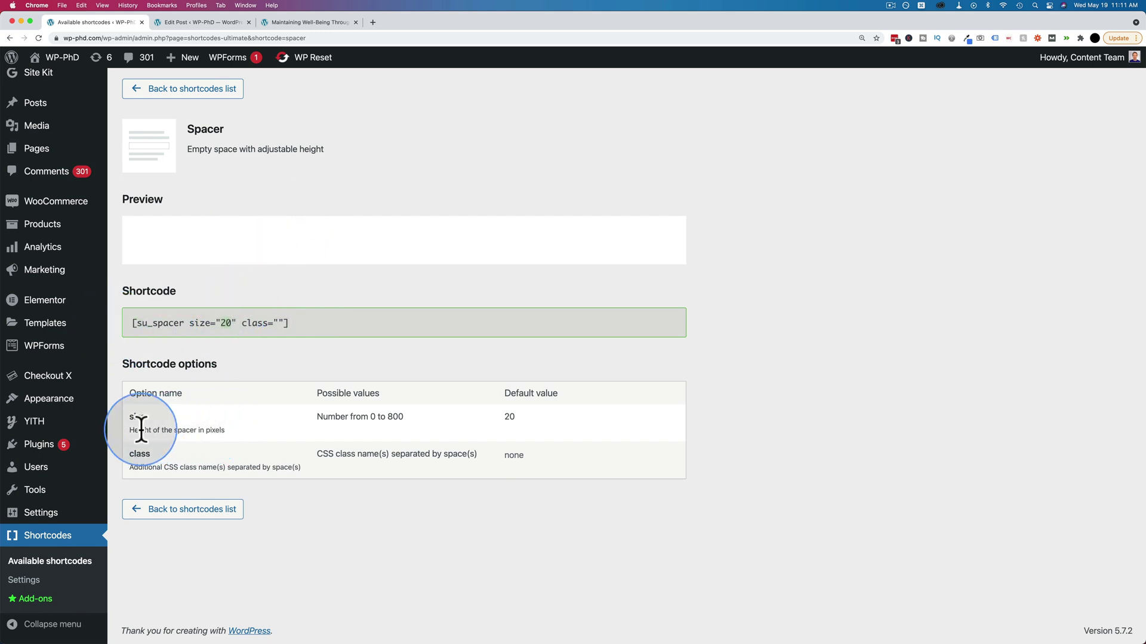
{"action": "left_click_drag", "start_coordinate": [133, 429], "coordinate": [213, 428]}
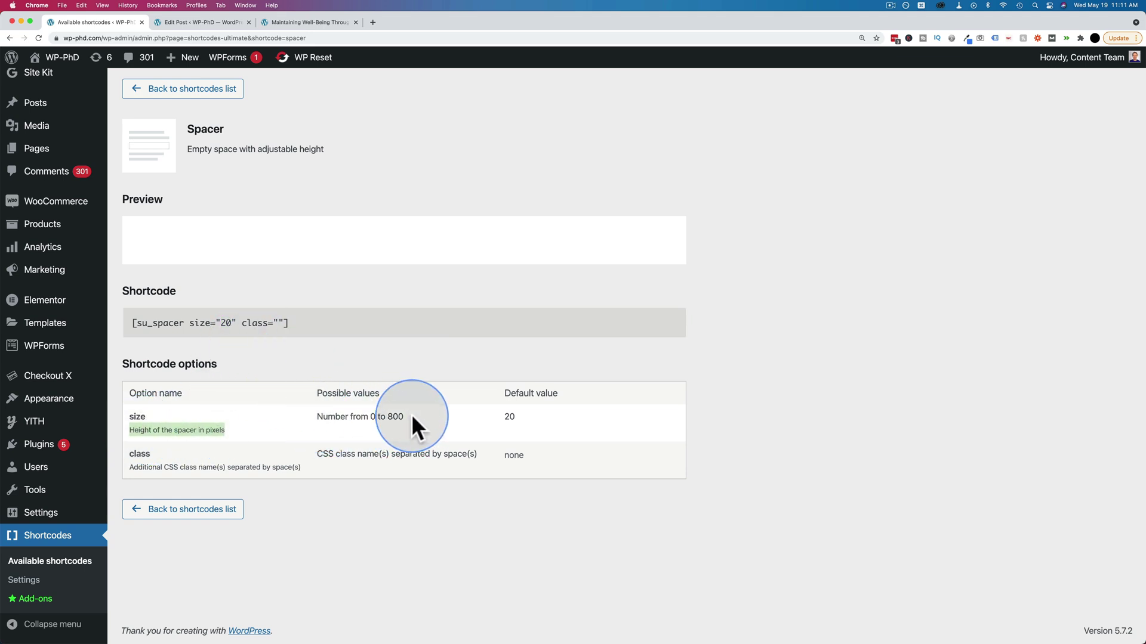
{"action": "left_click", "coordinate": [228, 324]}
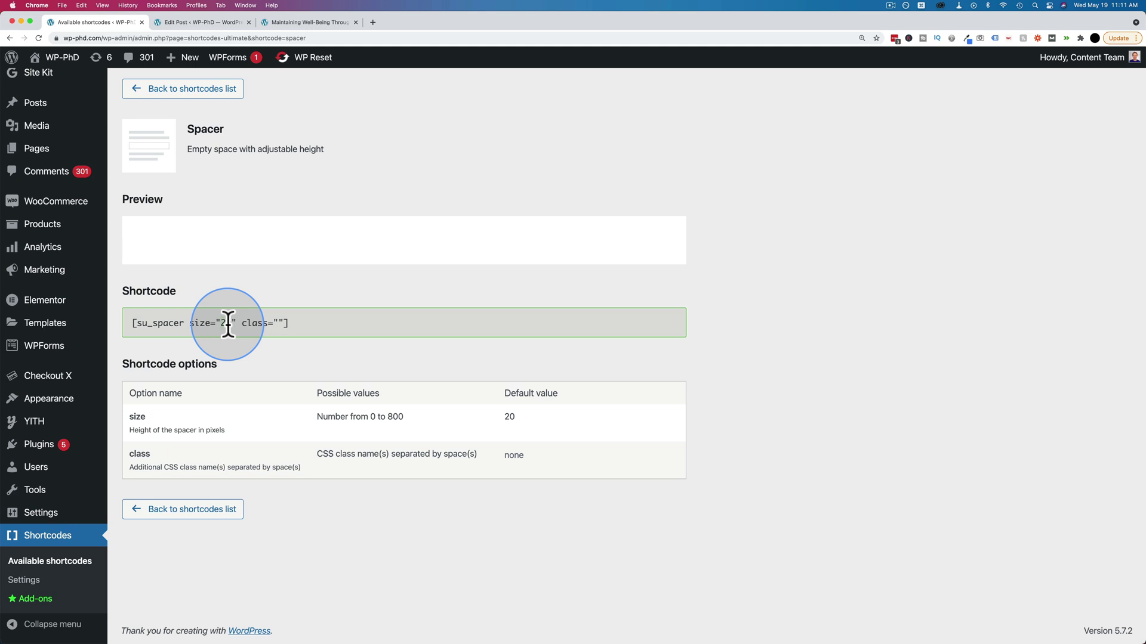
{"action": "double_click", "coordinate": [225, 324]}
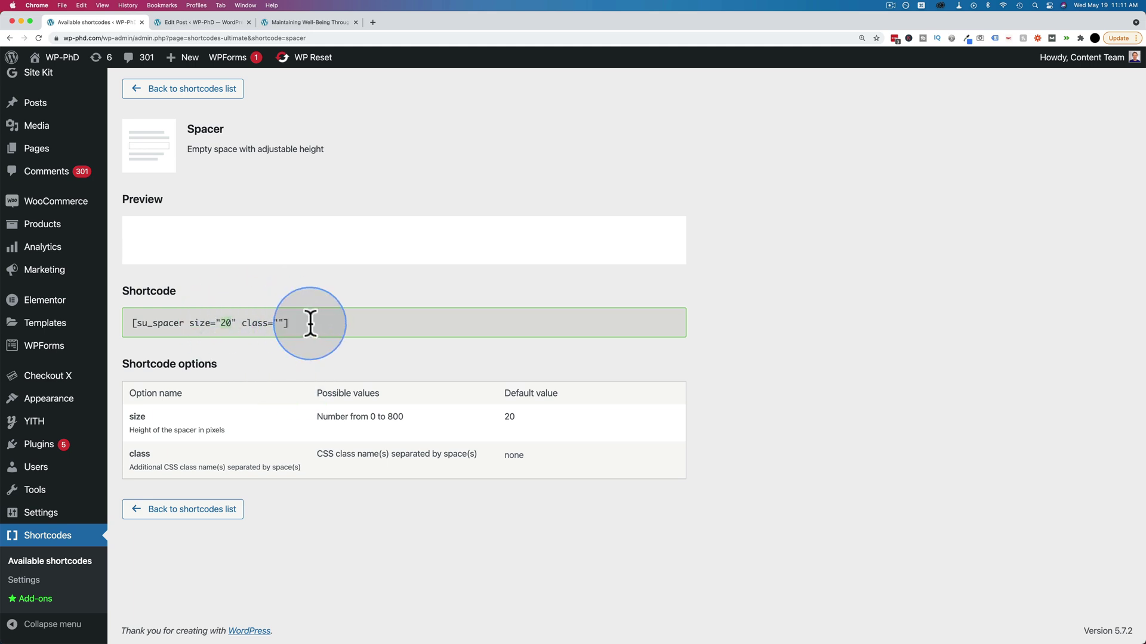
{"action": "key", "text": "super+bracketleft"}
{"action": "scroll", "coordinate": [483, 307], "scroll_direction": "down", "scroll_amount": 3}
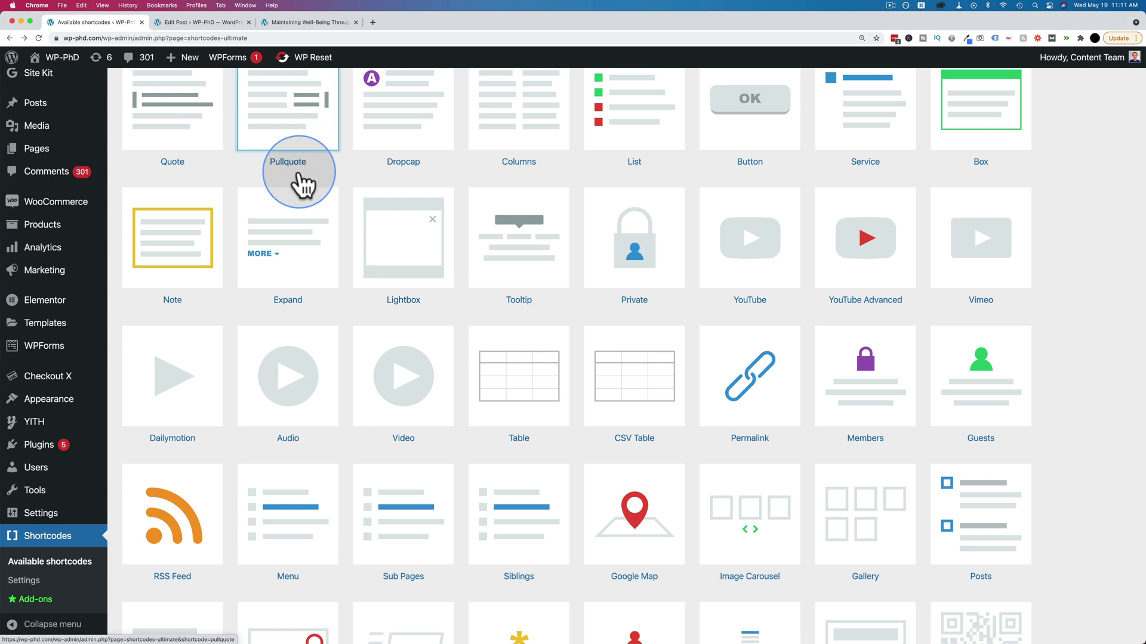
Inspect the live post in DevTools, expanding the su-tabs-nav and su-tabs-panes markup.
{"action": "left_click", "coordinate": [295, 22]}
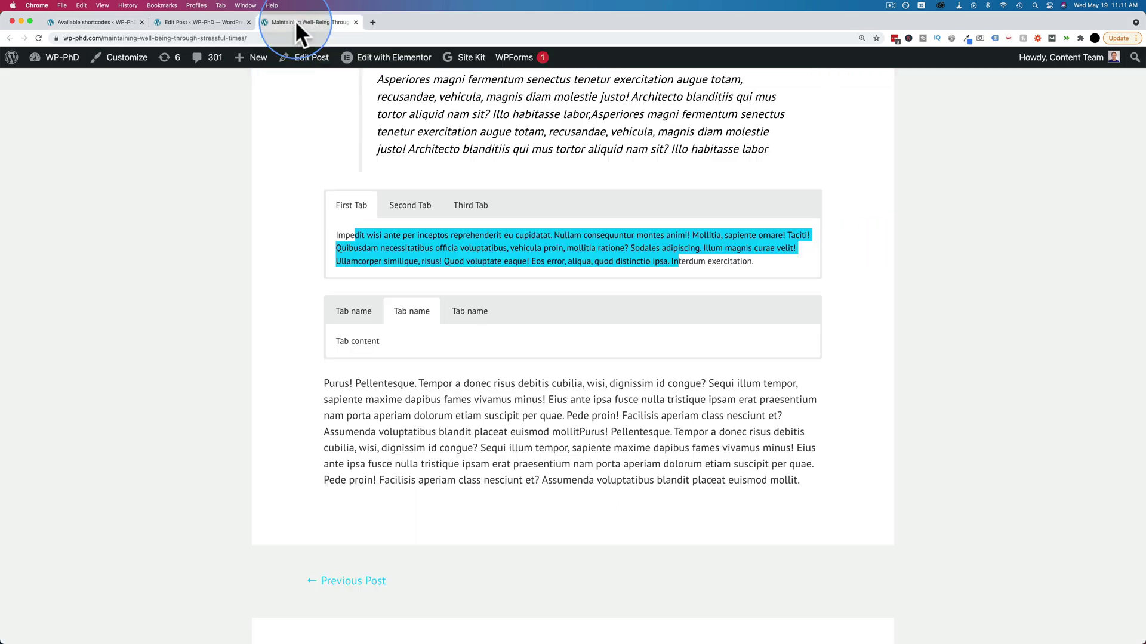
{"action": "right_click", "coordinate": [507, 200]}
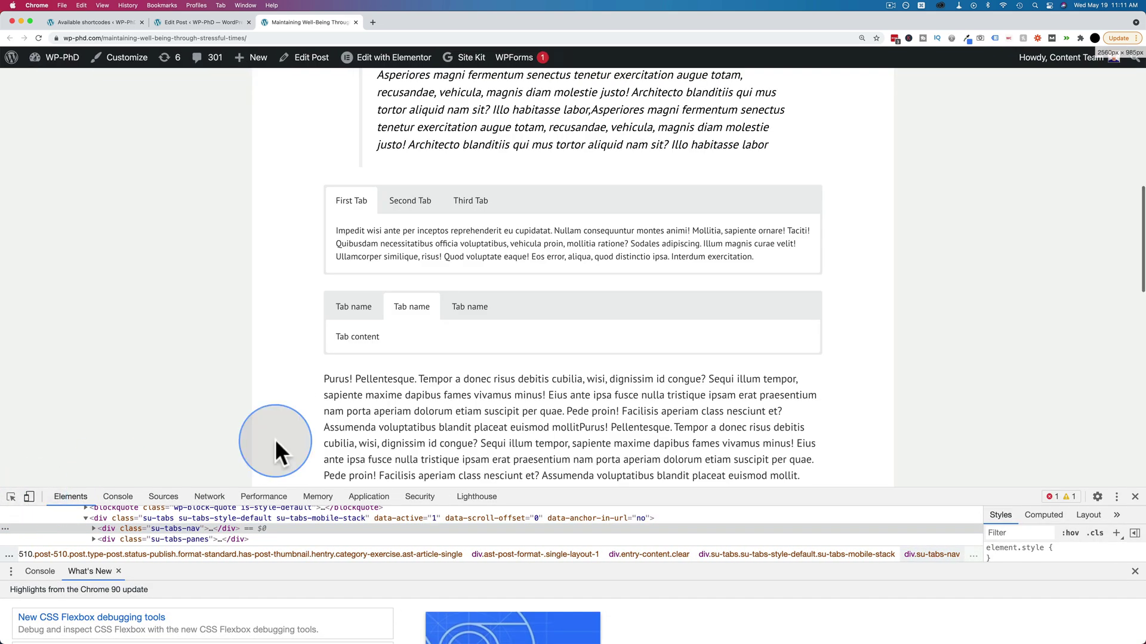
{"action": "left_click_drag", "start_coordinate": [634, 487], "coordinate": [617, 274]}
{"action": "scroll", "coordinate": [231, 356], "scroll_direction": "up", "scroll_amount": 2}
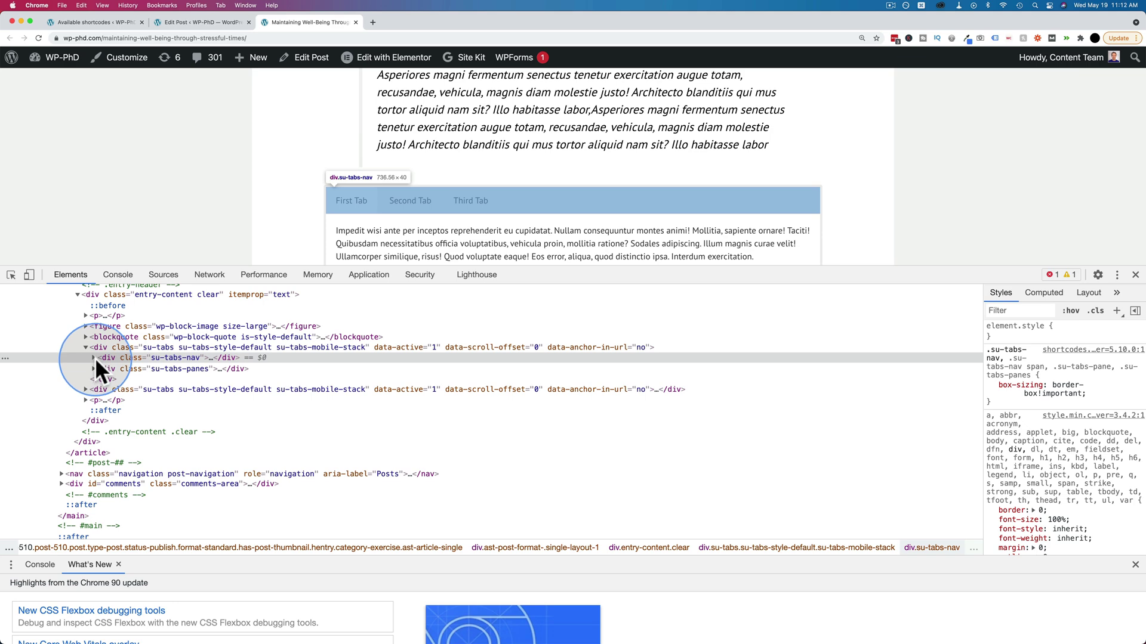
{"action": "scroll", "coordinate": [185, 206], "scroll_direction": "down", "scroll_amount": 2}
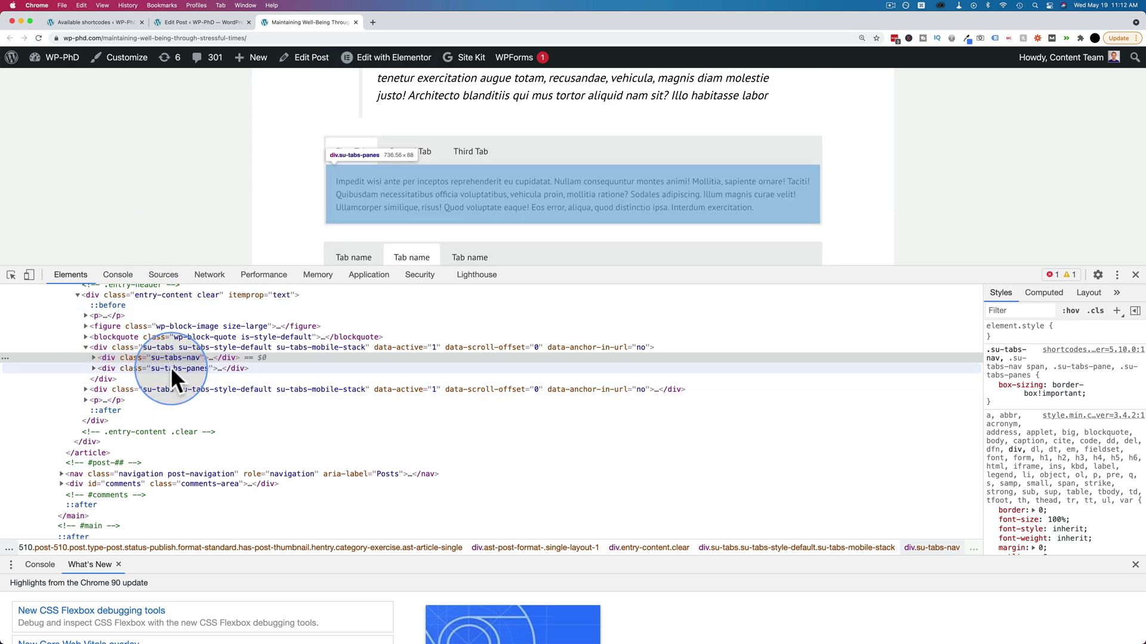
{"action": "left_click", "coordinate": [93, 358]}
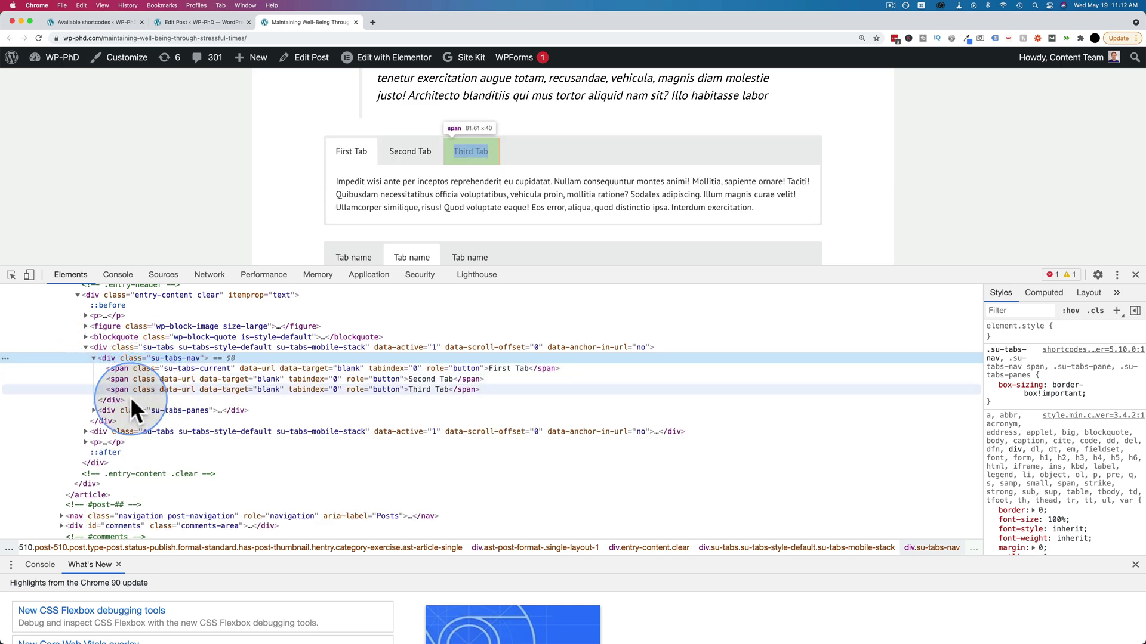
{"action": "left_click", "coordinate": [94, 410]}
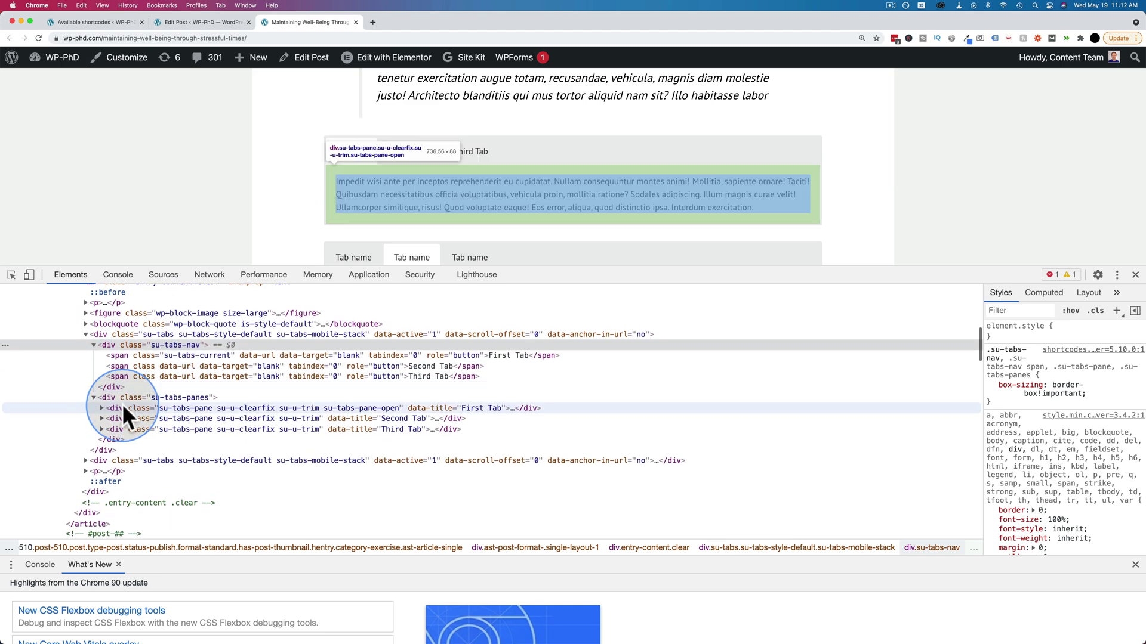
{"action": "left_click", "coordinate": [102, 408]}
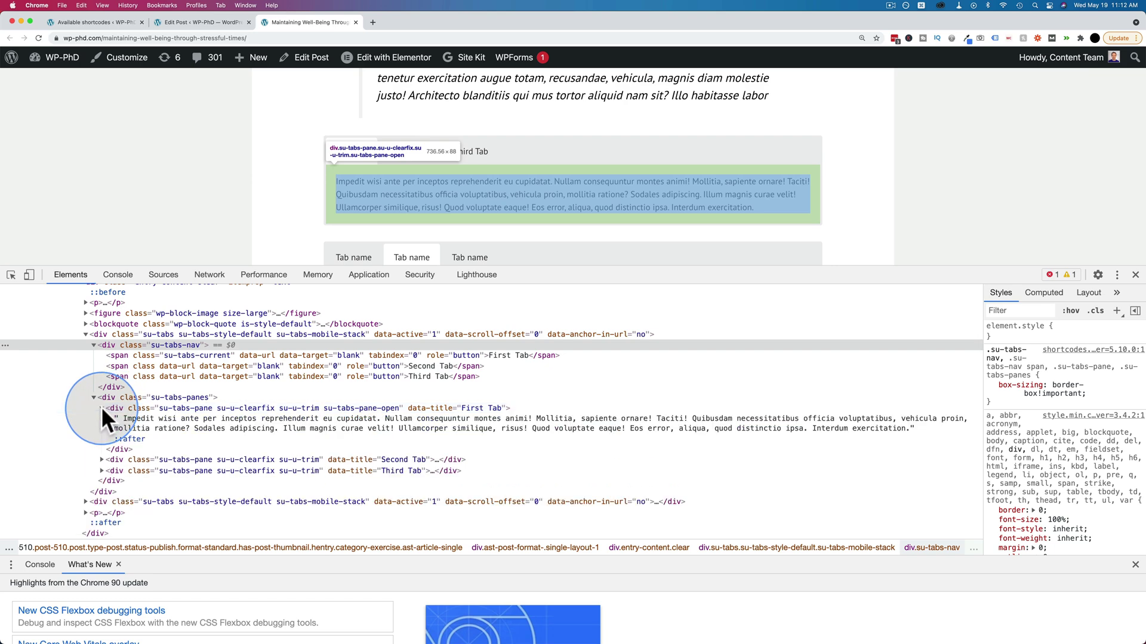
{"action": "left_click", "coordinate": [101, 460]}
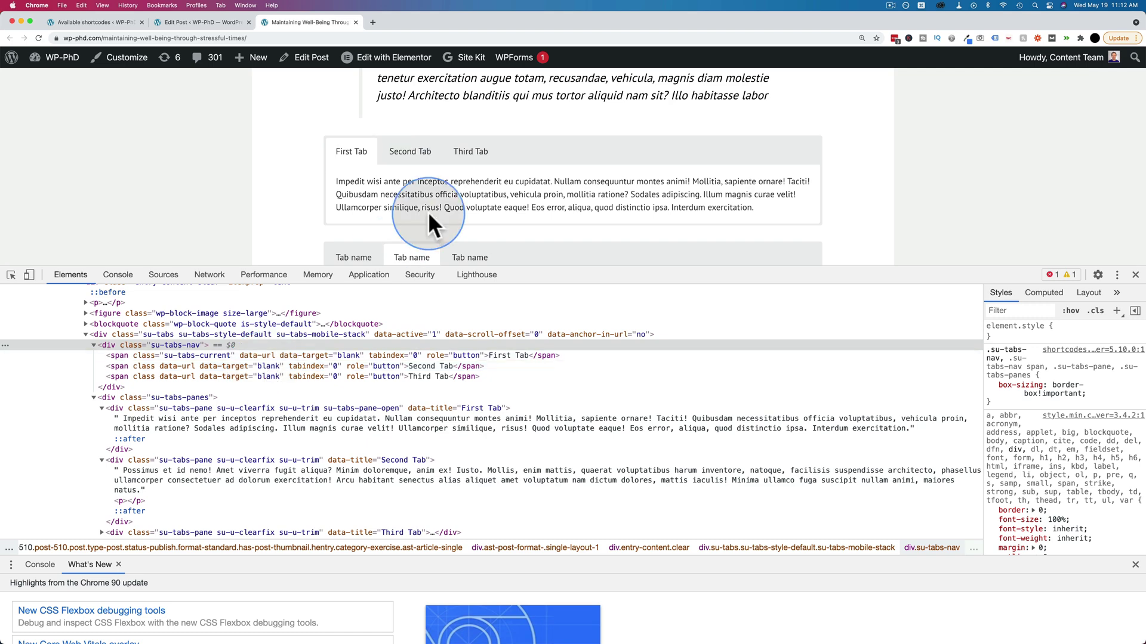
Switch between the First, Second and Third tabs while watching the markup, then go back to editing.
{"action": "left_click", "coordinate": [418, 153]}
{"action": "left_click", "coordinate": [479, 156]}
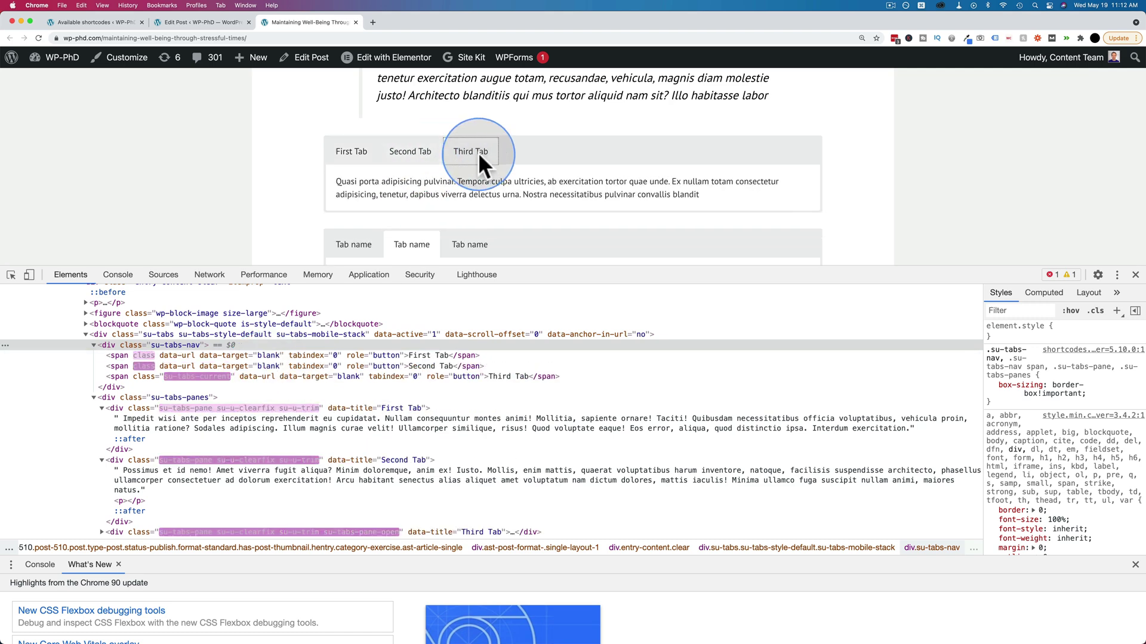
{"action": "left_click", "coordinate": [408, 157]}
{"action": "left_click", "coordinate": [356, 152]}
{"action": "left_click", "coordinate": [400, 153]}
{"action": "left_click", "coordinate": [470, 152]}
{"action": "left_click", "coordinate": [362, 156]}
{"action": "left_click", "coordinate": [408, 154]}
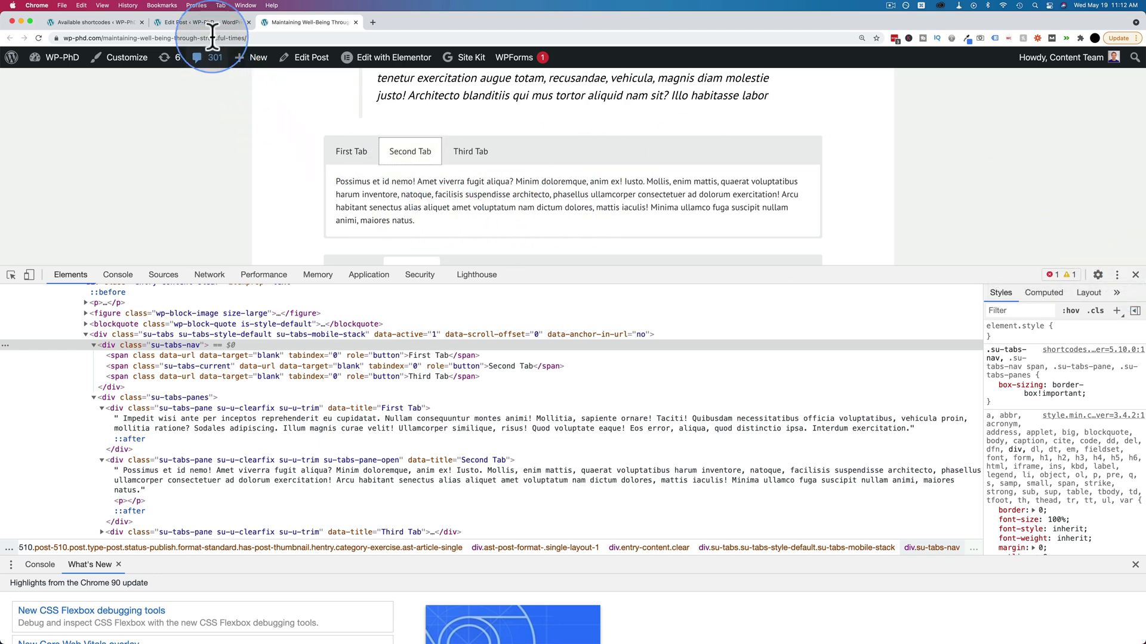
{"action": "left_click", "coordinate": [211, 24]}
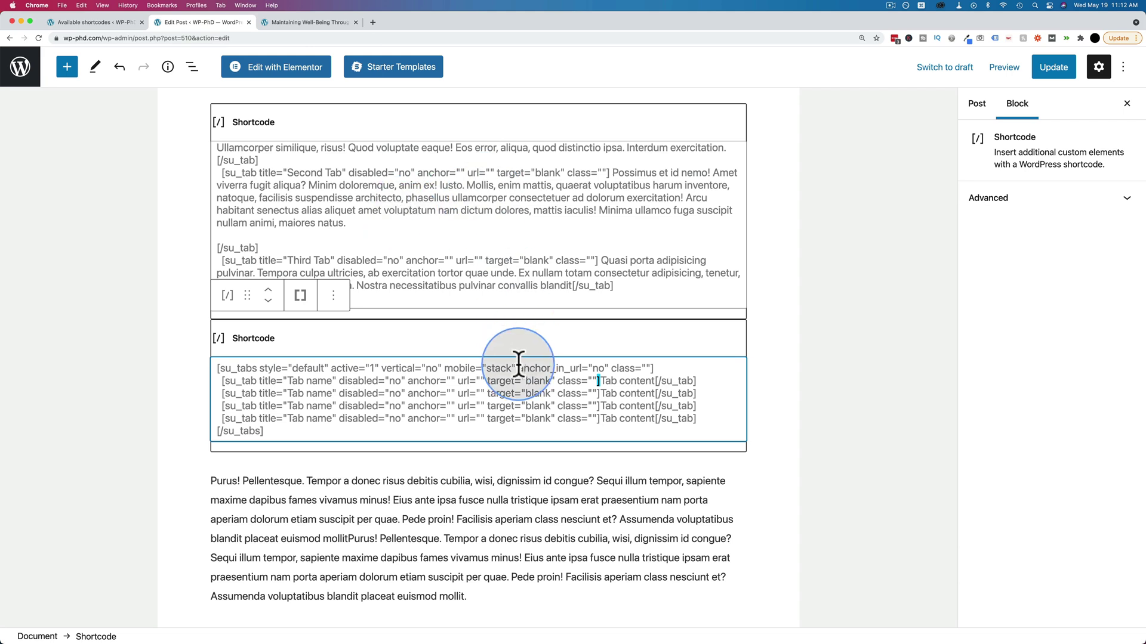